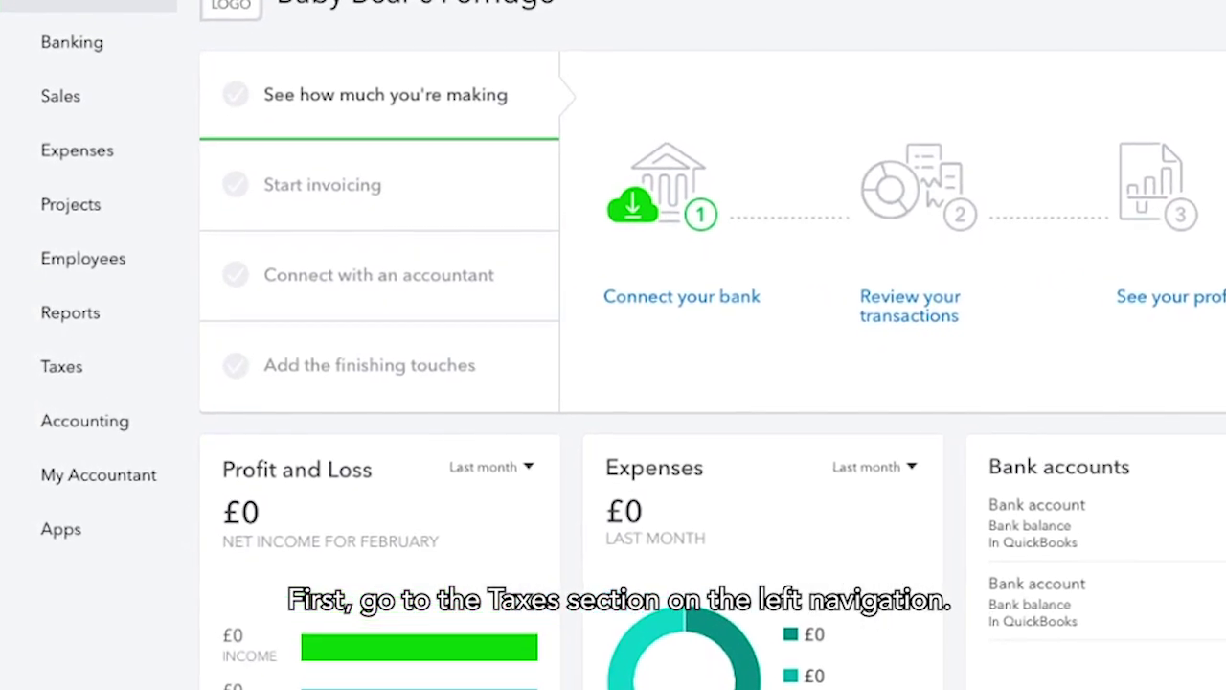
Step: Open the Taxes page from the left navigation bar to reach the VAT setup prompt
{"action": "left_click", "coordinate": [89, 372]}
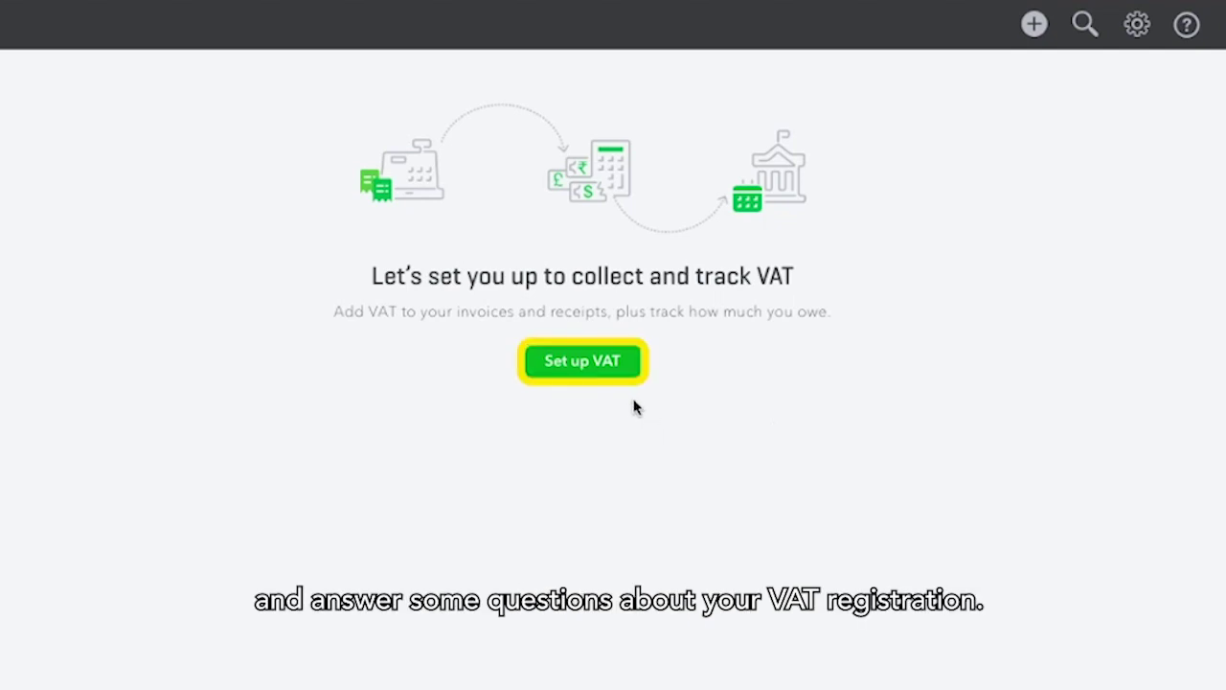
Step: Turn on VAT with a November period start, quarterly filing and the test VAT registration number
{"action": "left_click", "coordinate": [623, 362]}
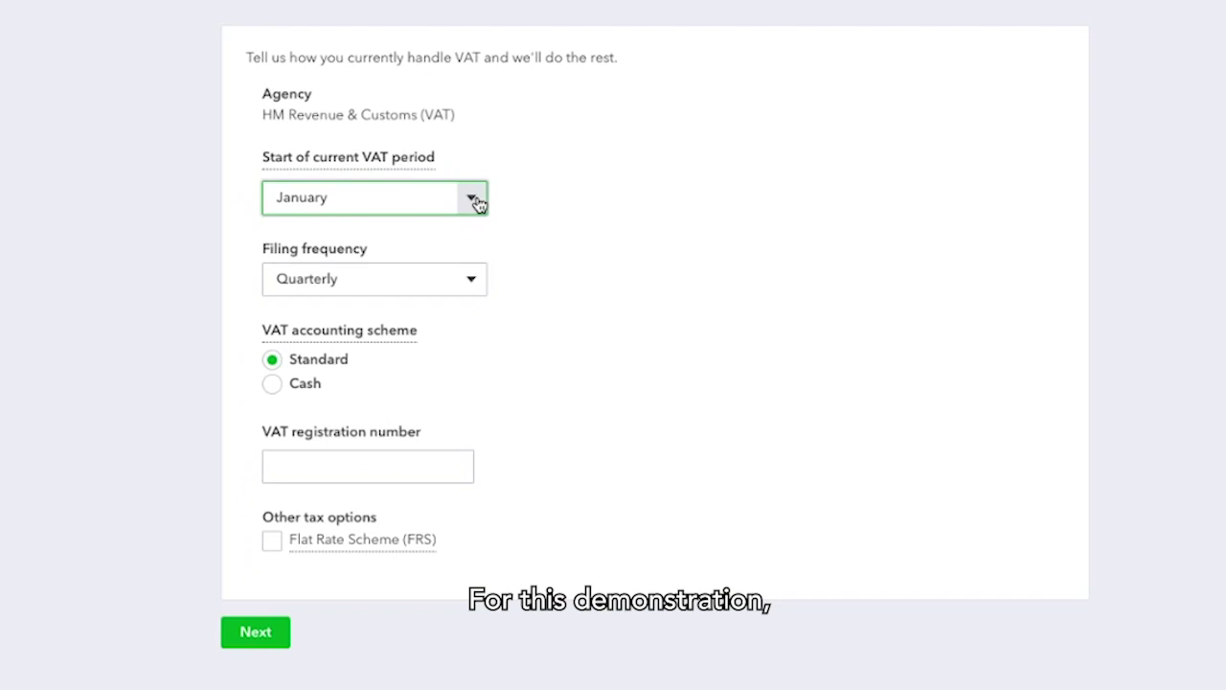
{"action": "left_click", "coordinate": [475, 199]}
{"action": "scroll", "coordinate": [419, 415], "scroll_direction": "down", "scroll_amount": 2}
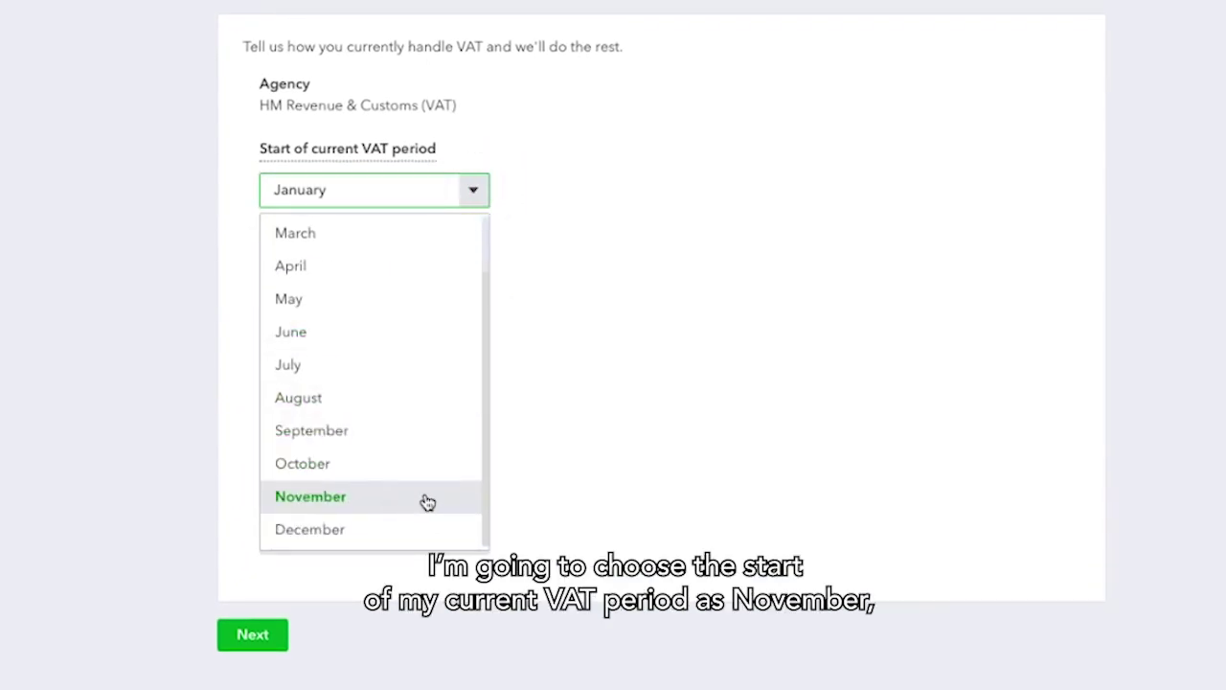
{"action": "left_click", "coordinate": [427, 502]}
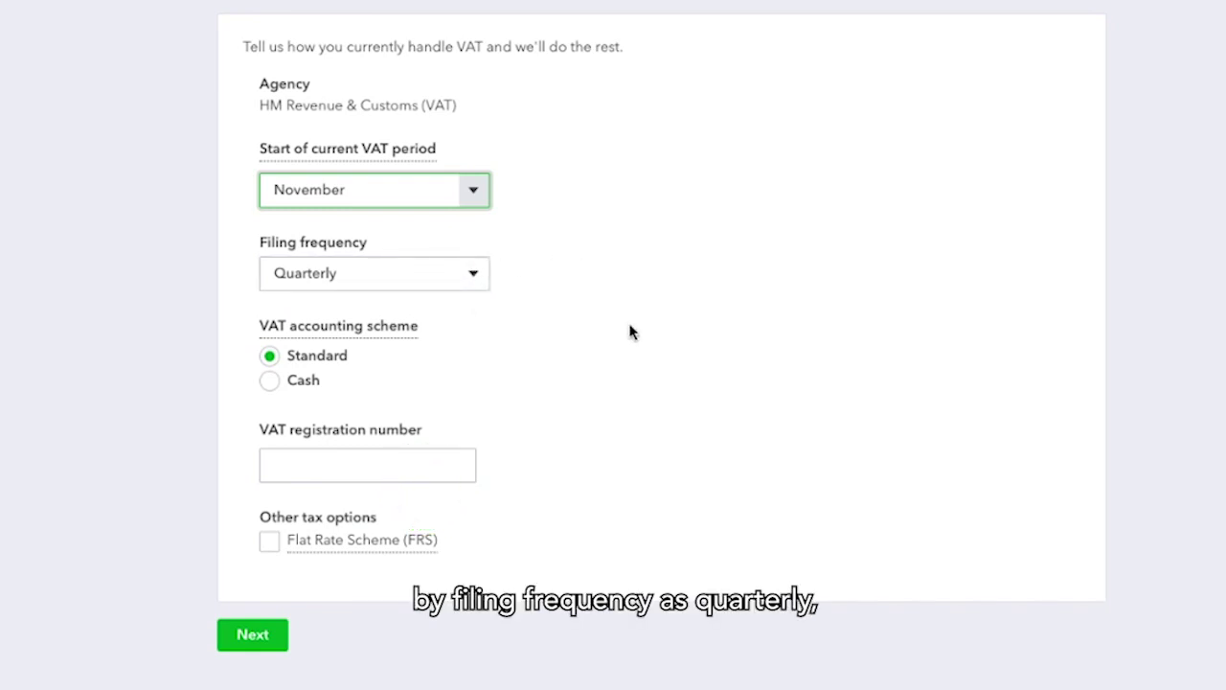
{"action": "left_click", "coordinate": [397, 466]}
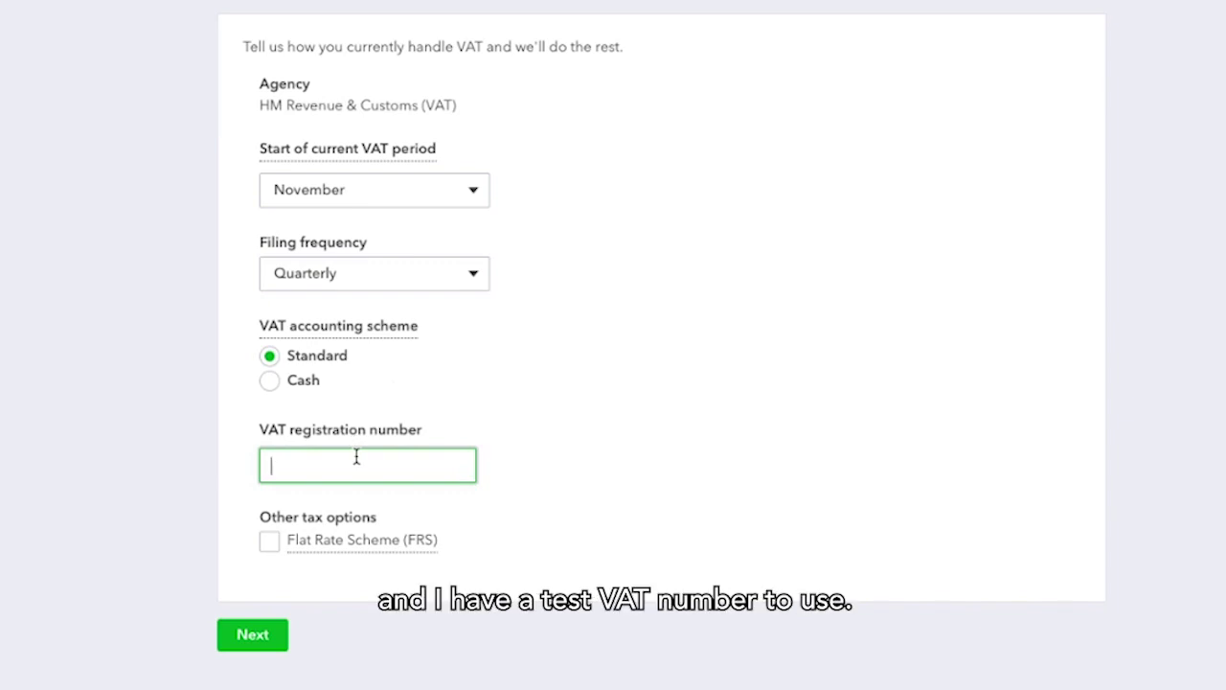
{"action": "type", "text": "717528914"}
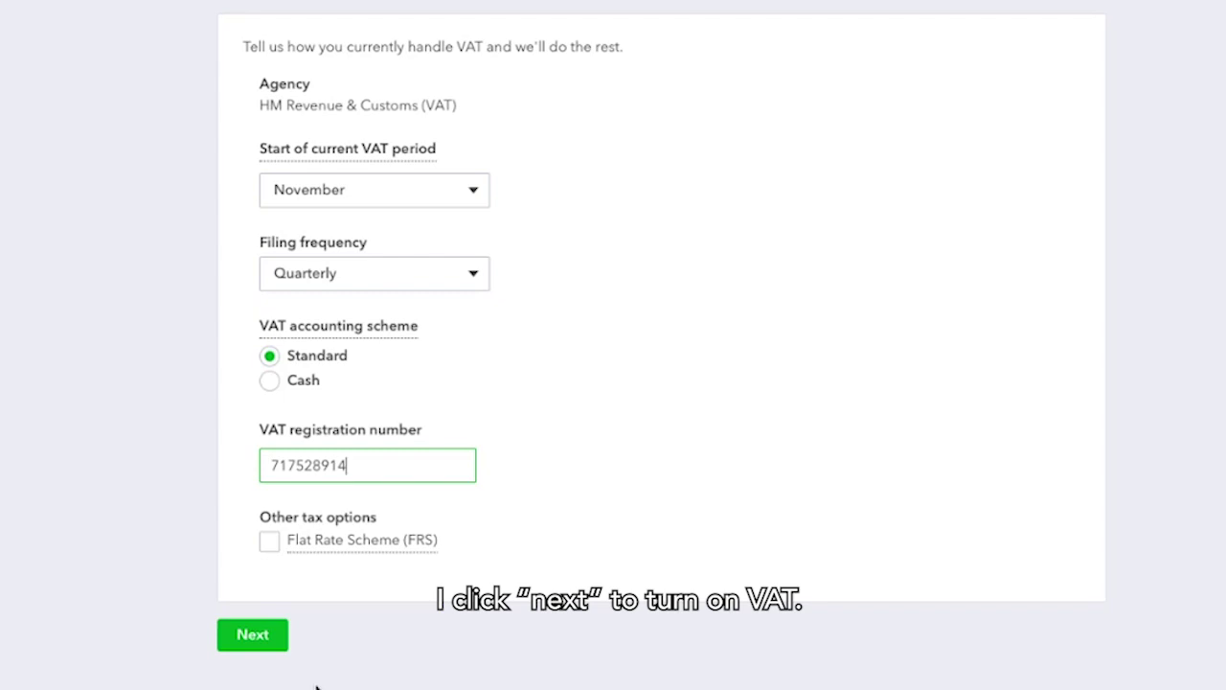
{"action": "left_click", "coordinate": [265, 637]}
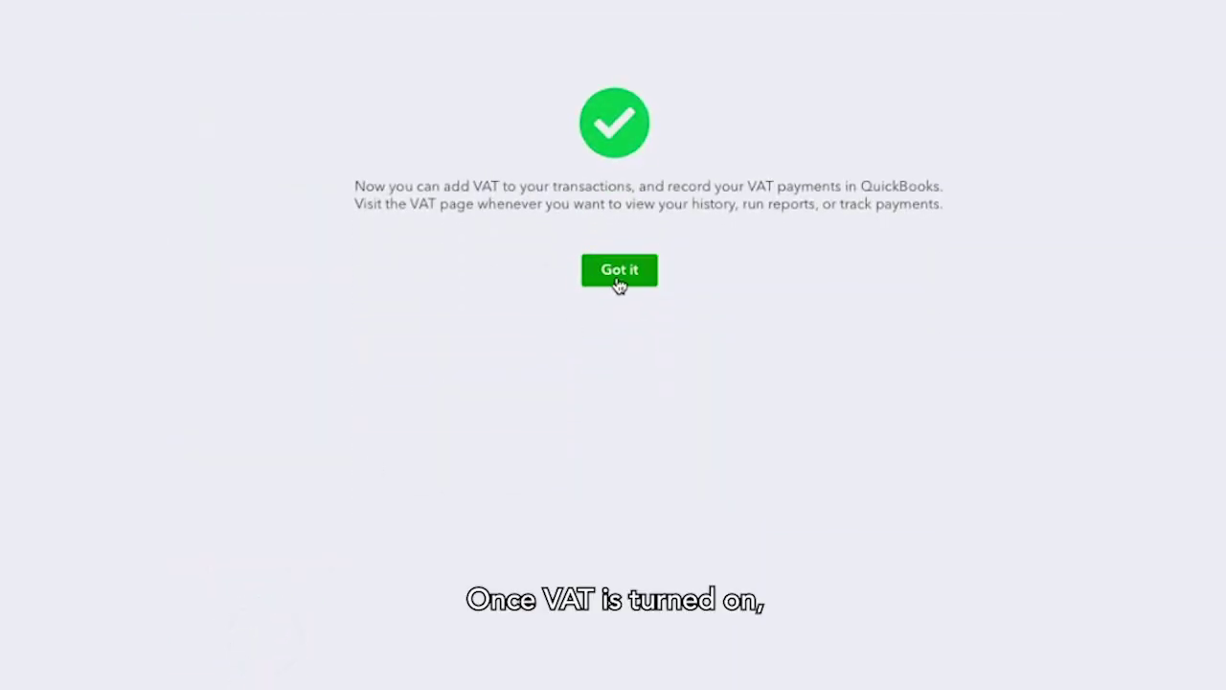
Step: Dismiss the VAT confirmation and review the Edit VAT settings, closing them without changes
{"action": "left_click", "coordinate": [619, 272]}
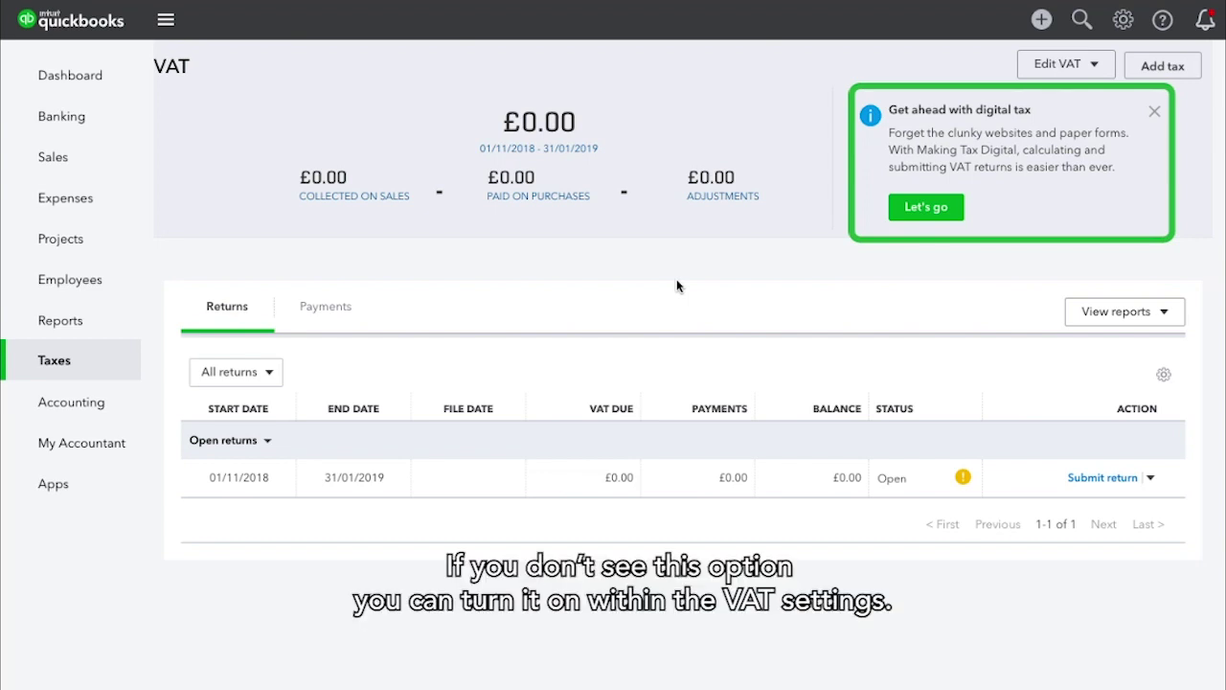
{"action": "left_click", "coordinate": [1098, 65]}
{"action": "left_click", "coordinate": [1087, 103]}
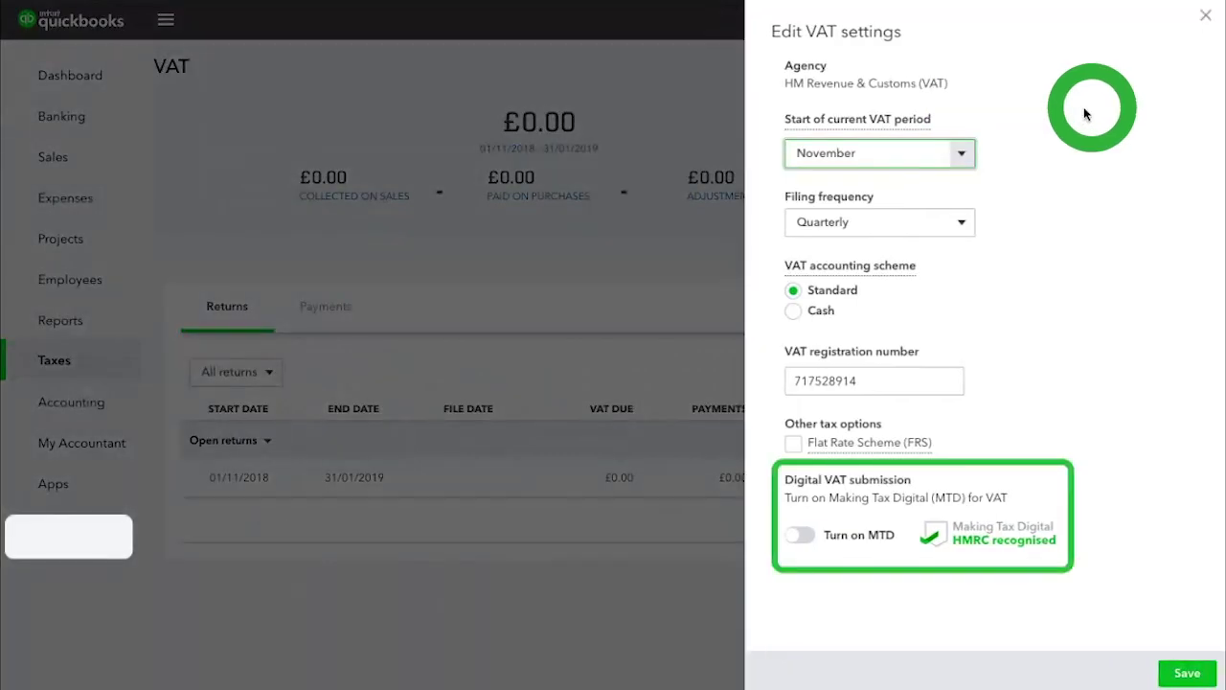
{"action": "left_click", "coordinate": [1206, 16]}
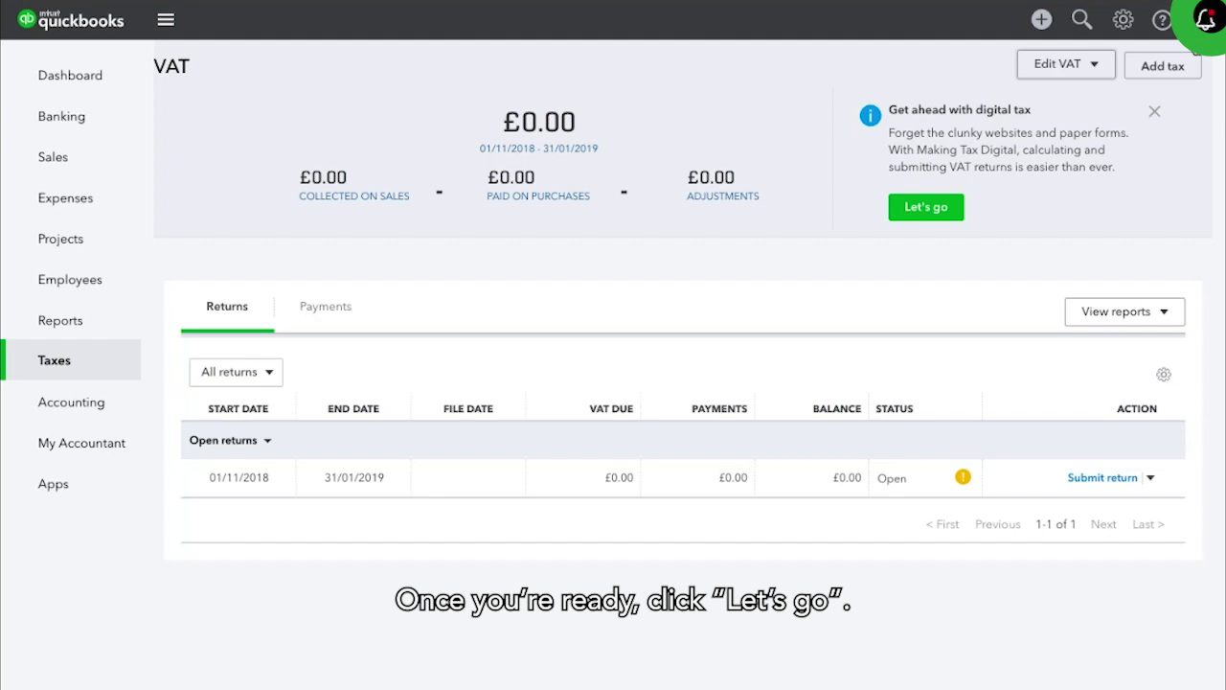
Step: Confirm the Making Tax Digital sign-up, turn on MTD and continue to the three-step overview
{"action": "left_click", "coordinate": [925, 209]}
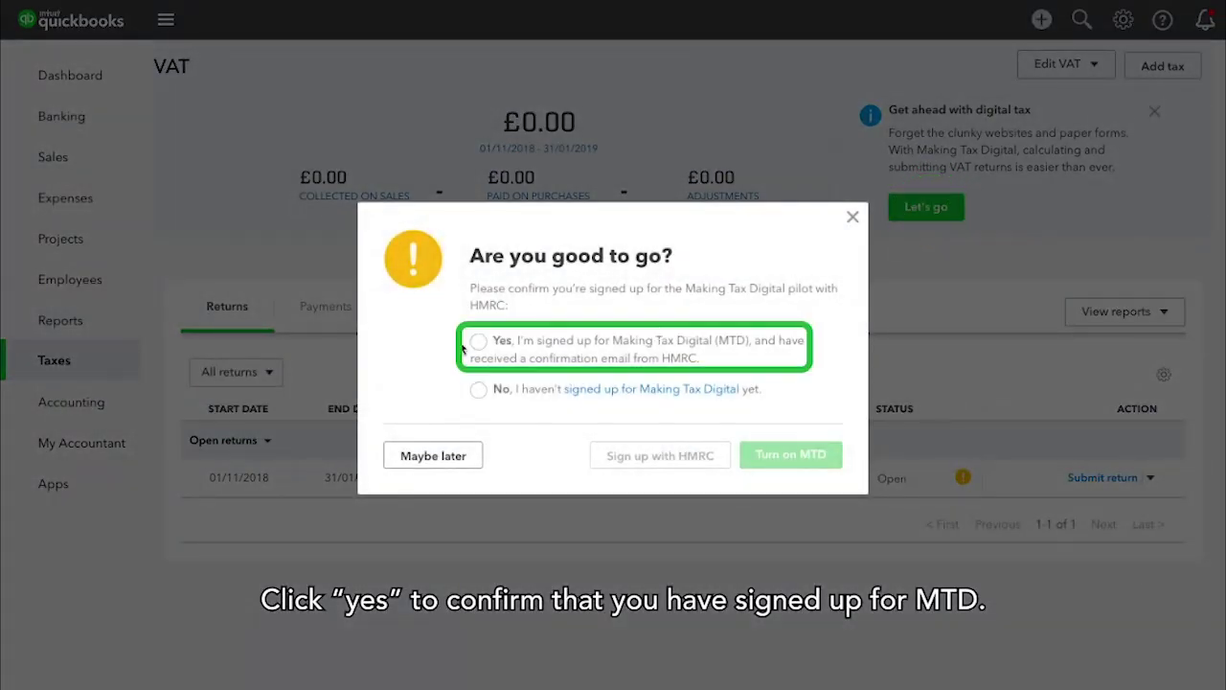
{"action": "left_click", "coordinate": [479, 343]}
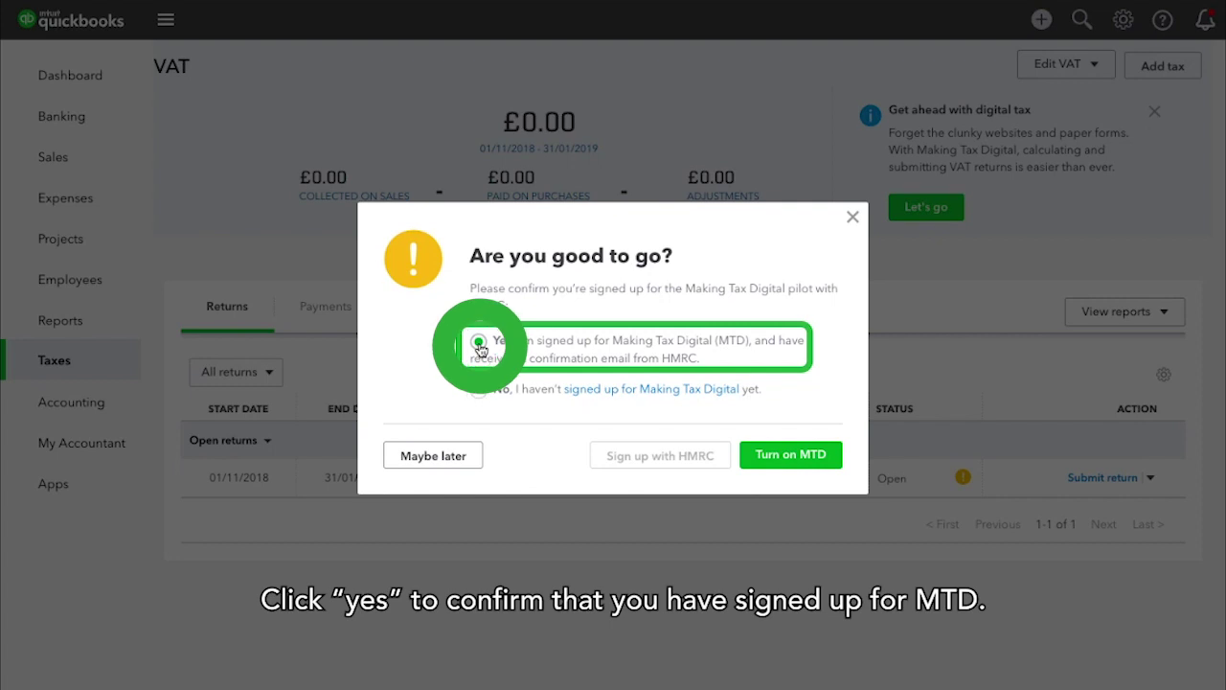
{"action": "left_click", "coordinate": [791, 456]}
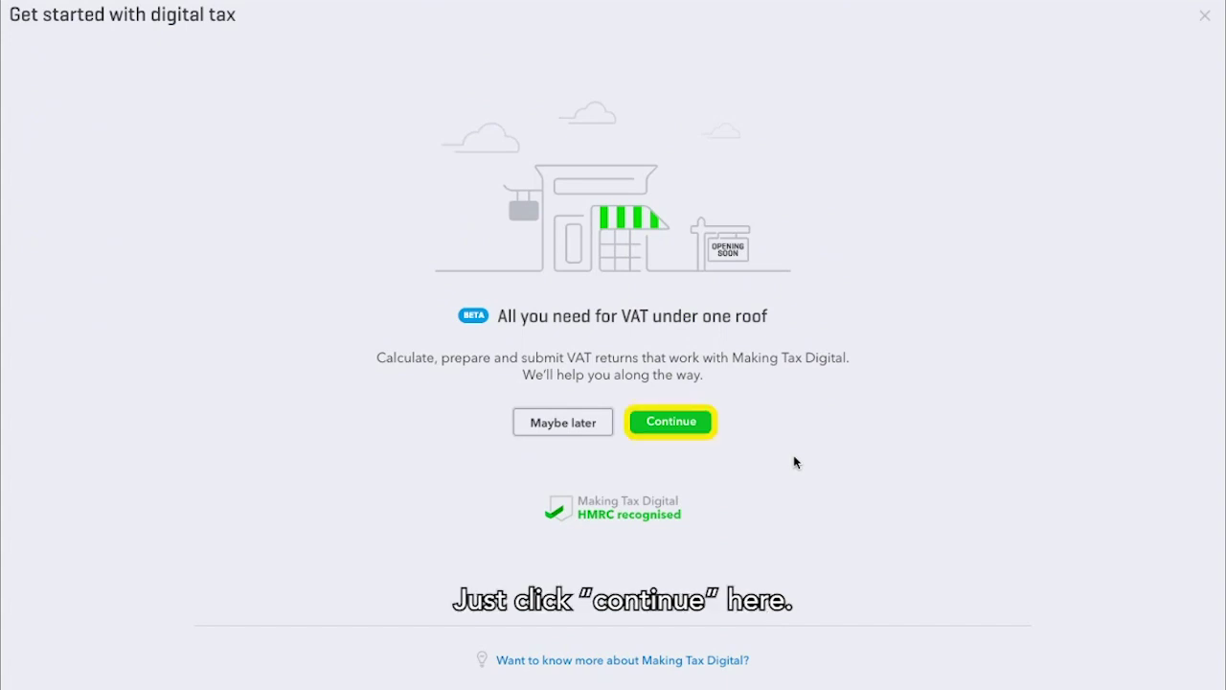
{"action": "left_click", "coordinate": [673, 423]}
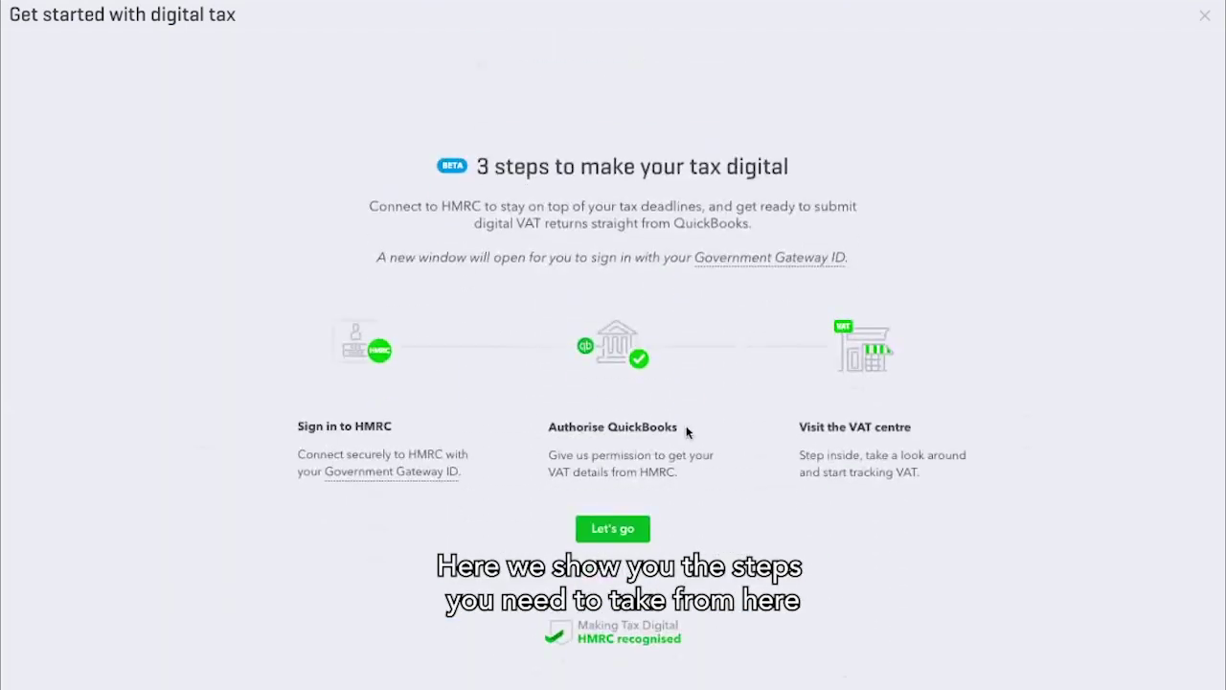
{"action": "scroll", "coordinate": [687, 431], "scroll_direction": "down", "scroll_amount": 3}
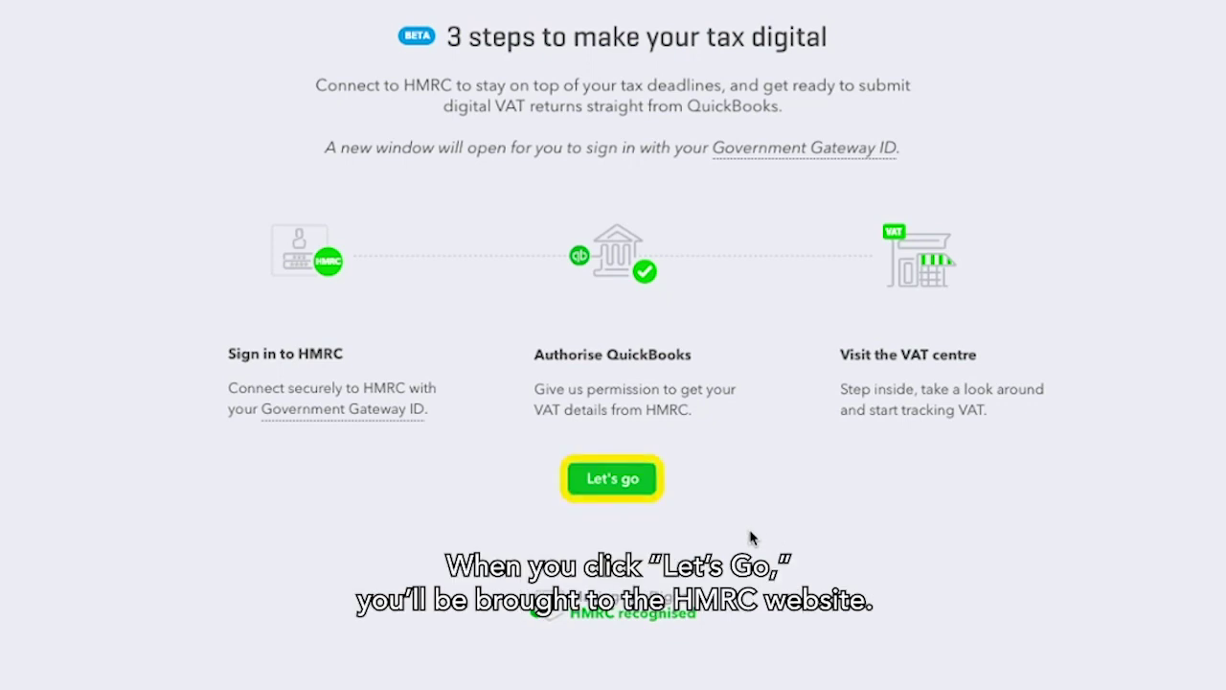
Step: Sign in to HMRC with the test credentials and grant QuickBooks authority over VAT information
{"action": "left_click", "coordinate": [612, 478]}
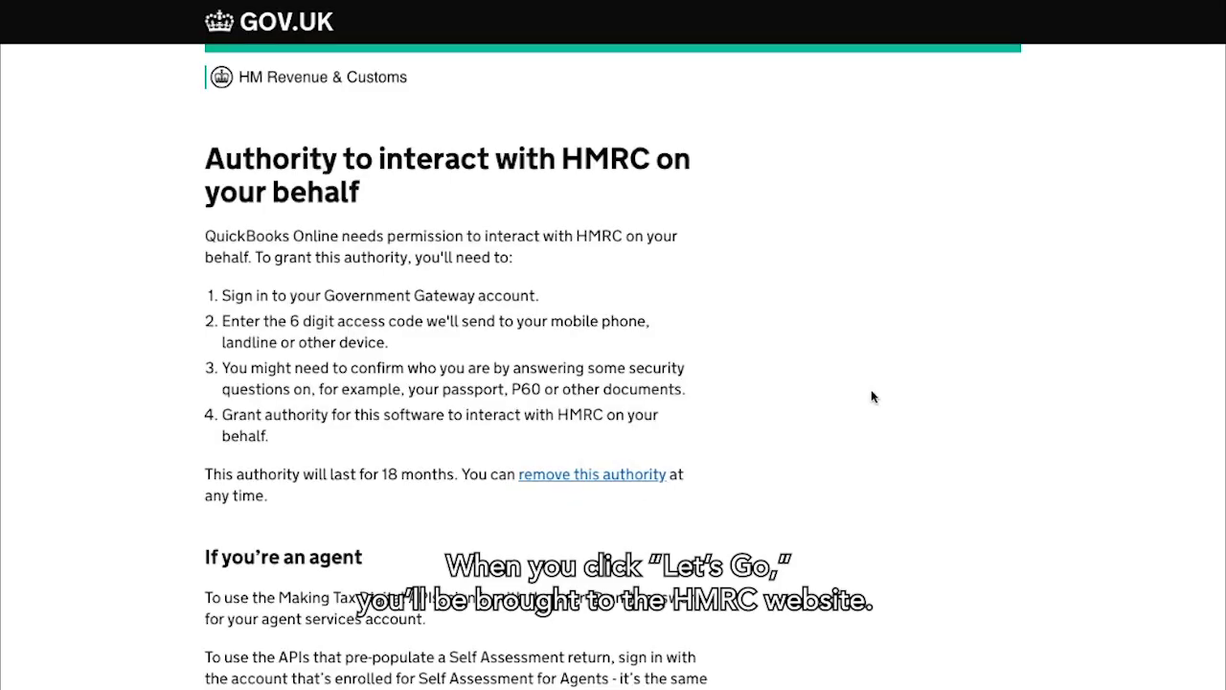
{"action": "scroll", "coordinate": [872, 394], "scroll_direction": "down", "scroll_amount": 2}
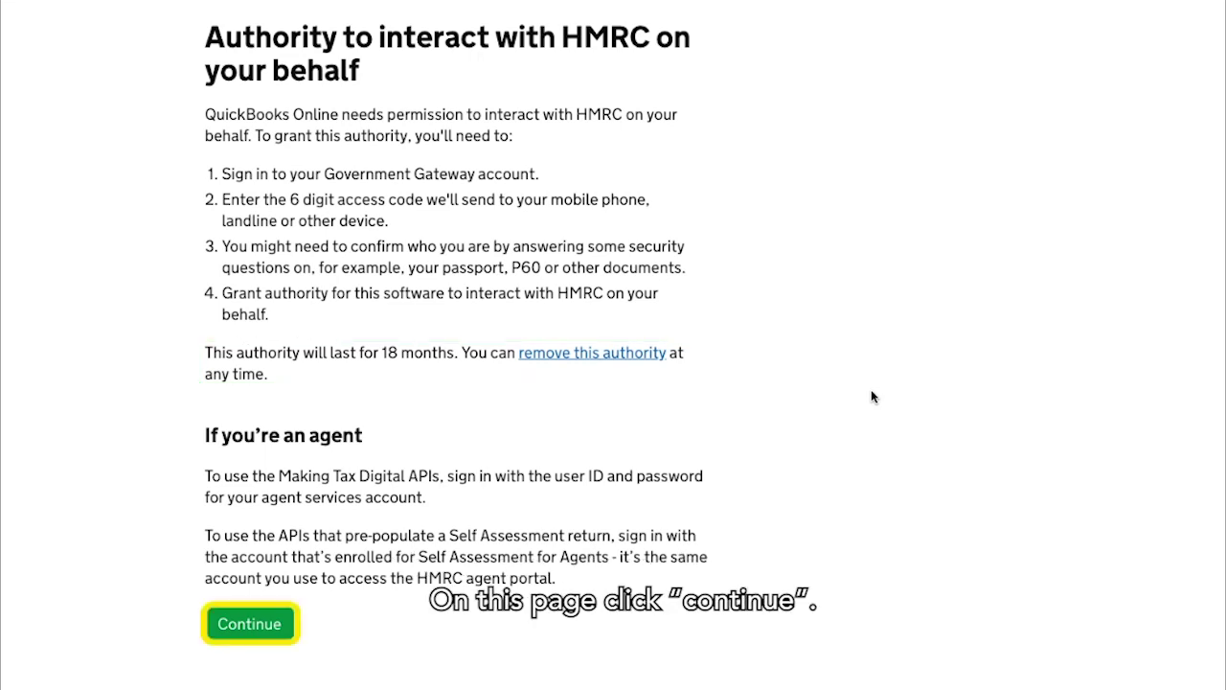
{"action": "left_click", "coordinate": [249, 623]}
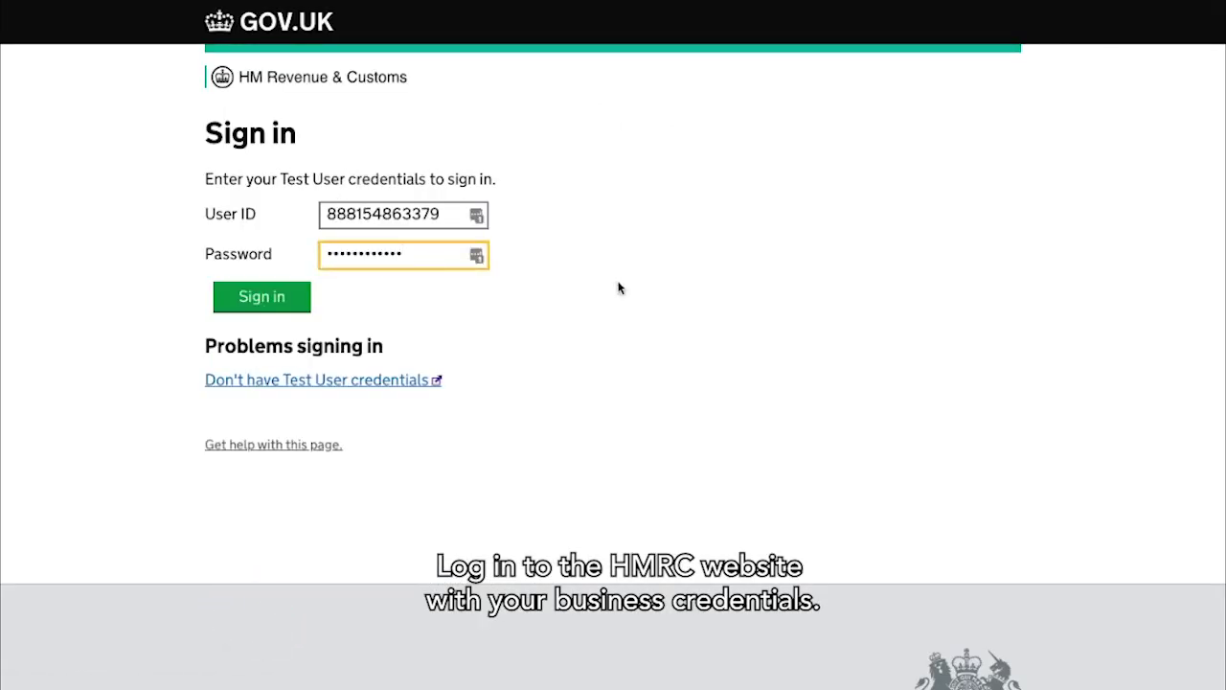
{"action": "left_click", "coordinate": [285, 296]}
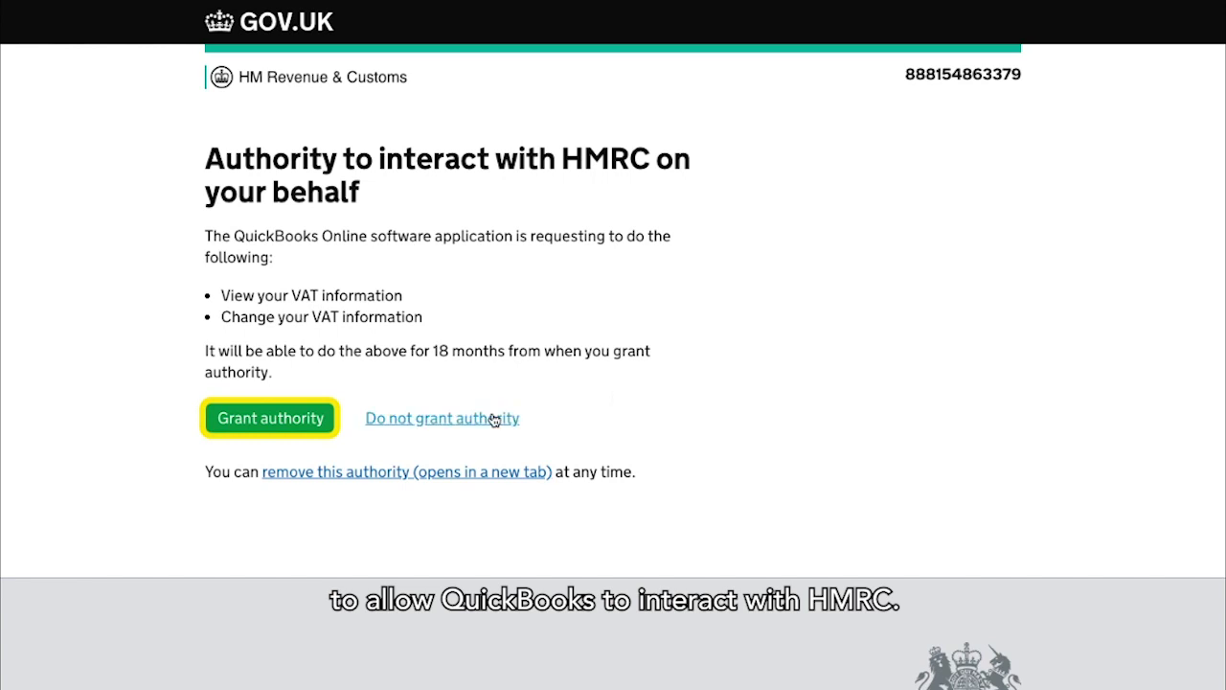
{"action": "left_click", "coordinate": [255, 427]}
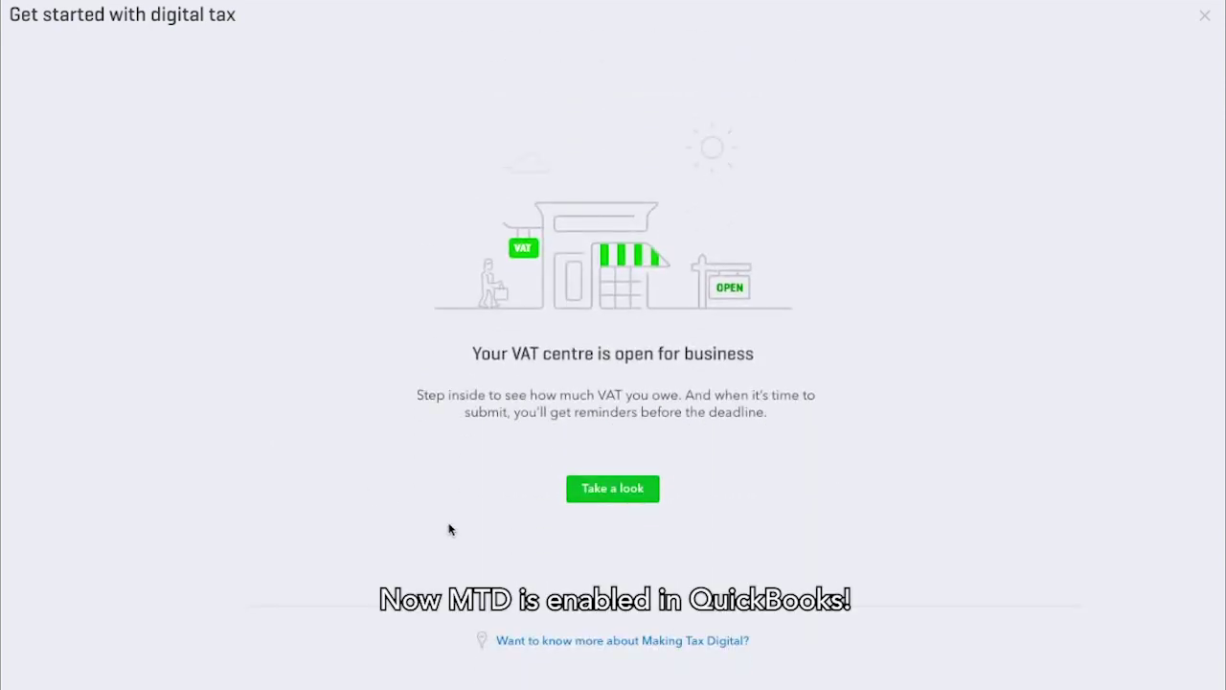
Step: Close the digital tax setup and enter the VAT centre showing Making Tax Digital enabled
{"action": "left_click", "coordinate": [616, 491]}
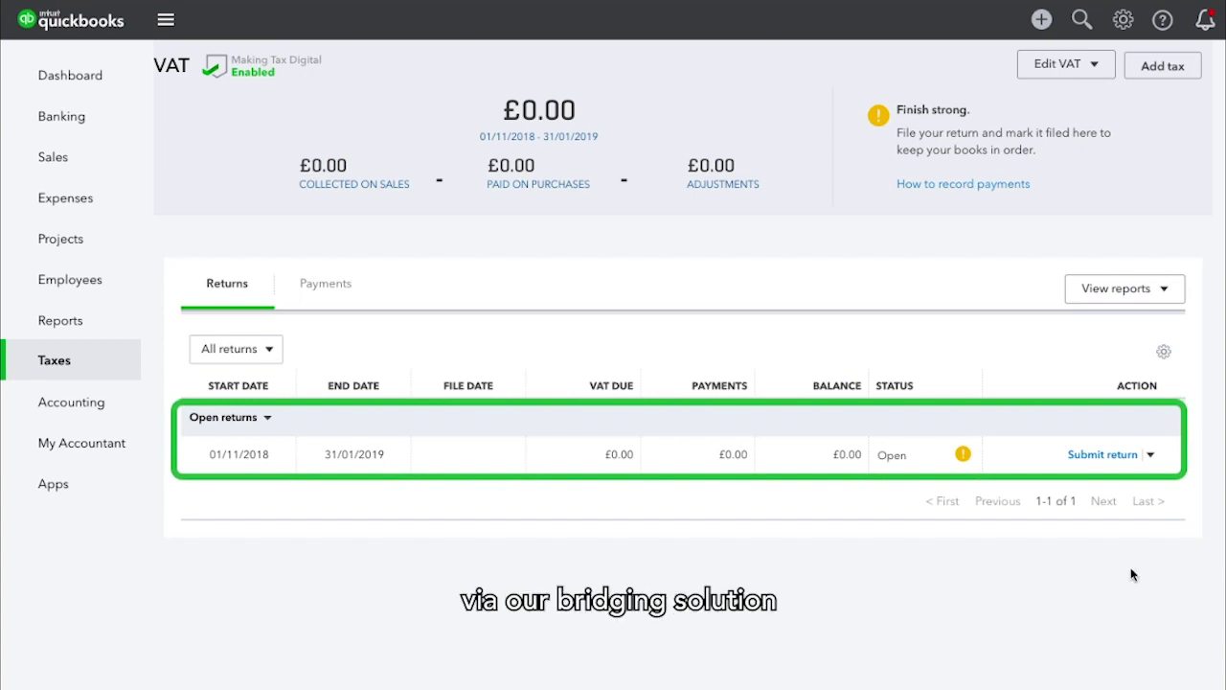
Step: Choose Submit with a spreadsheet for the open 01/11/2018–31/01/2019 VAT return
{"action": "left_click", "coordinate": [1151, 455]}
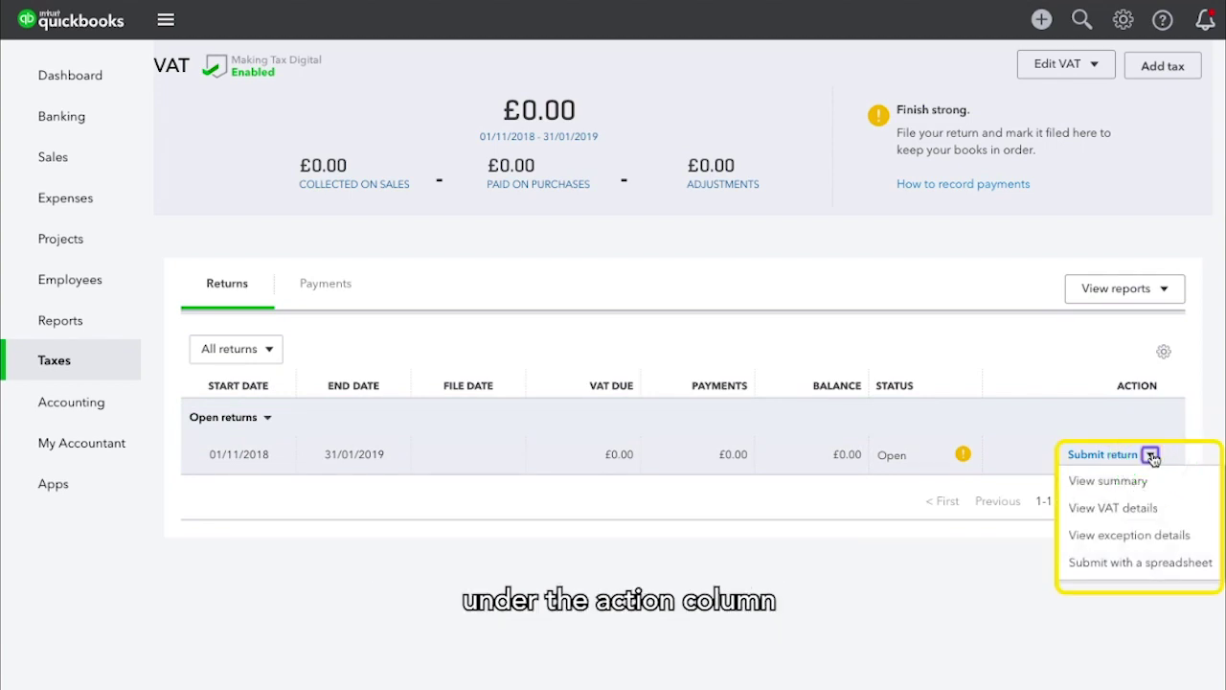
{"action": "left_click", "coordinate": [1165, 573]}
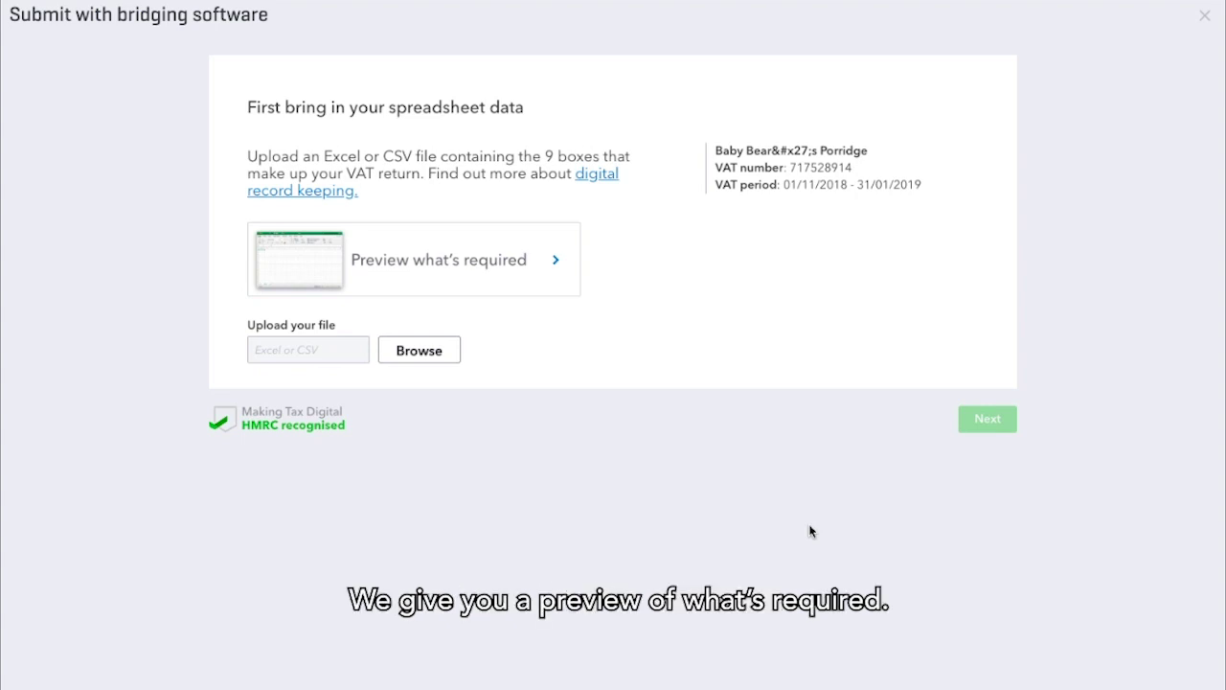
Step: Preview the required template, then attach Client VAT Return for MTD Bridging.xlsx for upload
{"action": "left_click", "coordinate": [518, 277]}
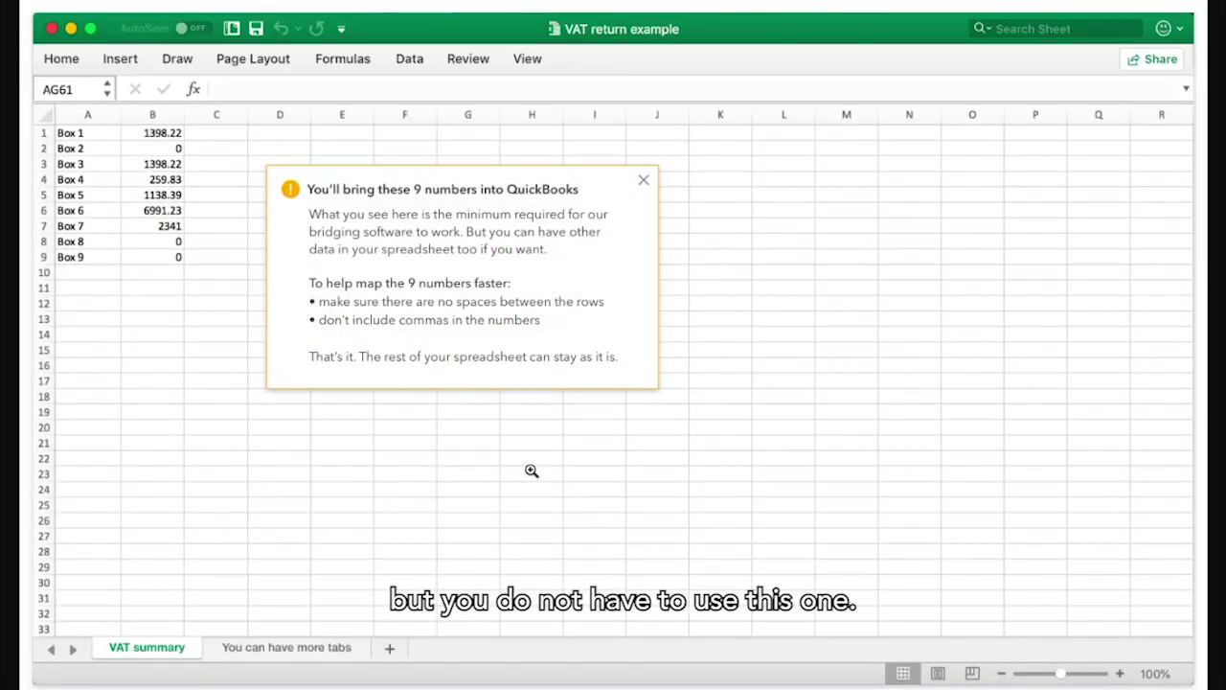
{"action": "left_click", "coordinate": [52, 29]}
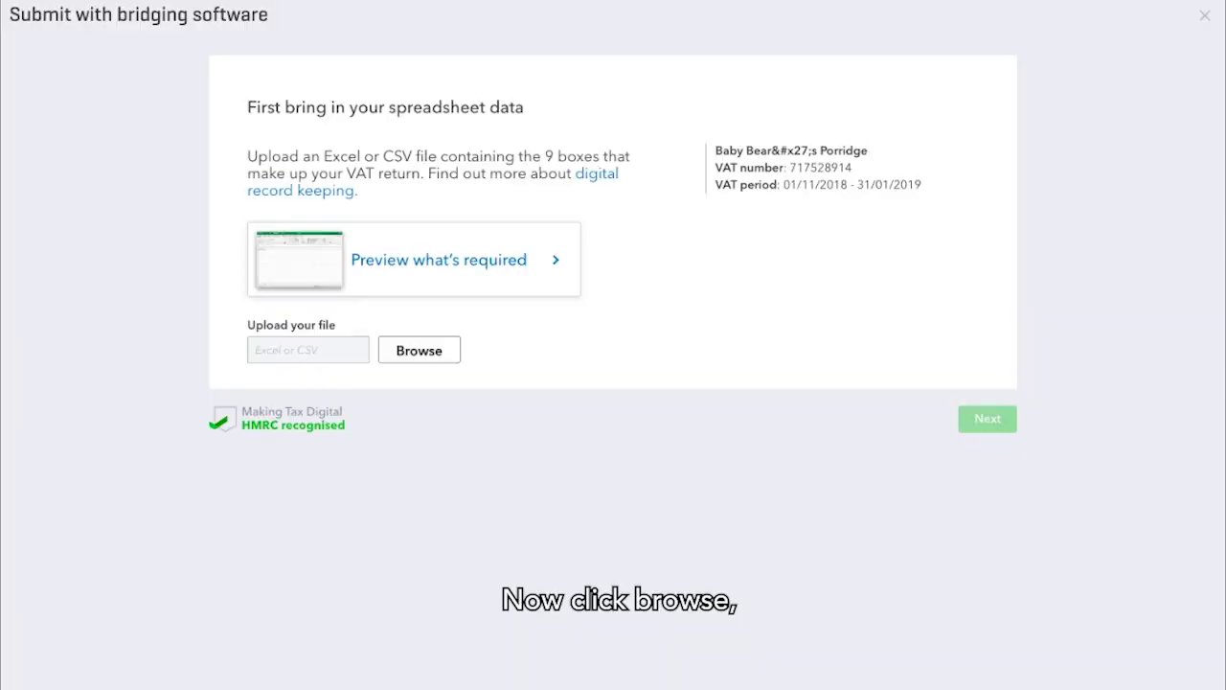
{"action": "left_click", "coordinate": [430, 354]}
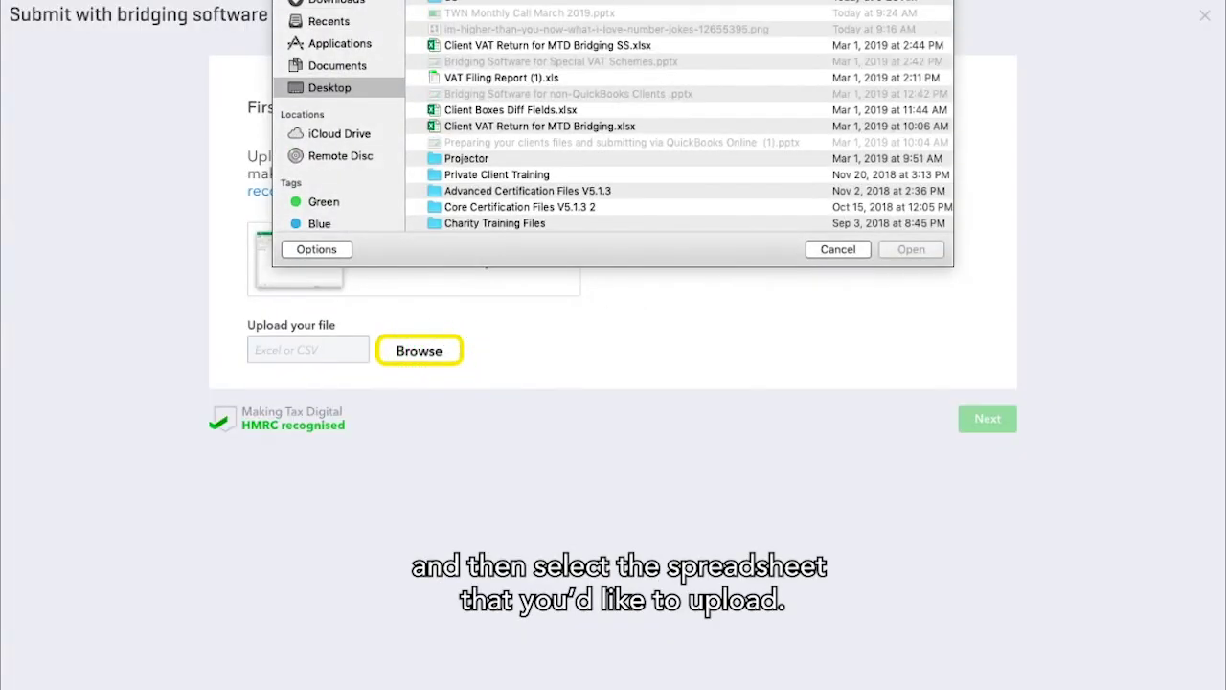
{"action": "left_click", "coordinate": [567, 126]}
{"action": "left_click", "coordinate": [905, 252]}
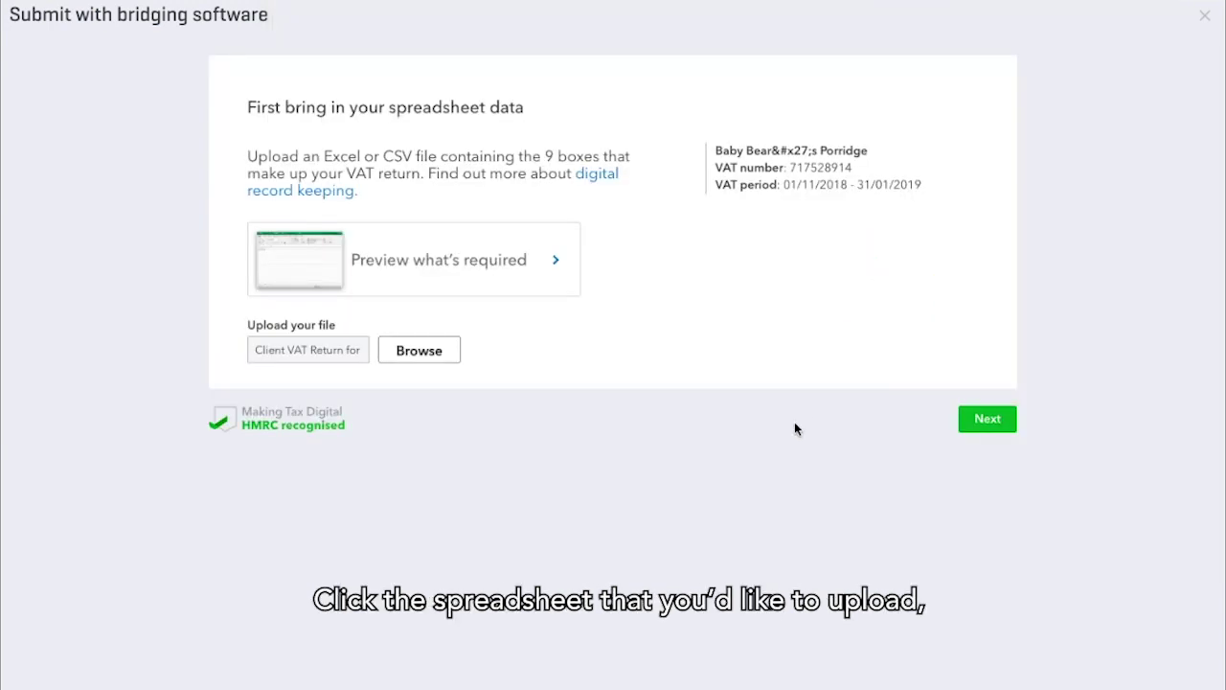
{"action": "left_click", "coordinate": [1005, 422]}
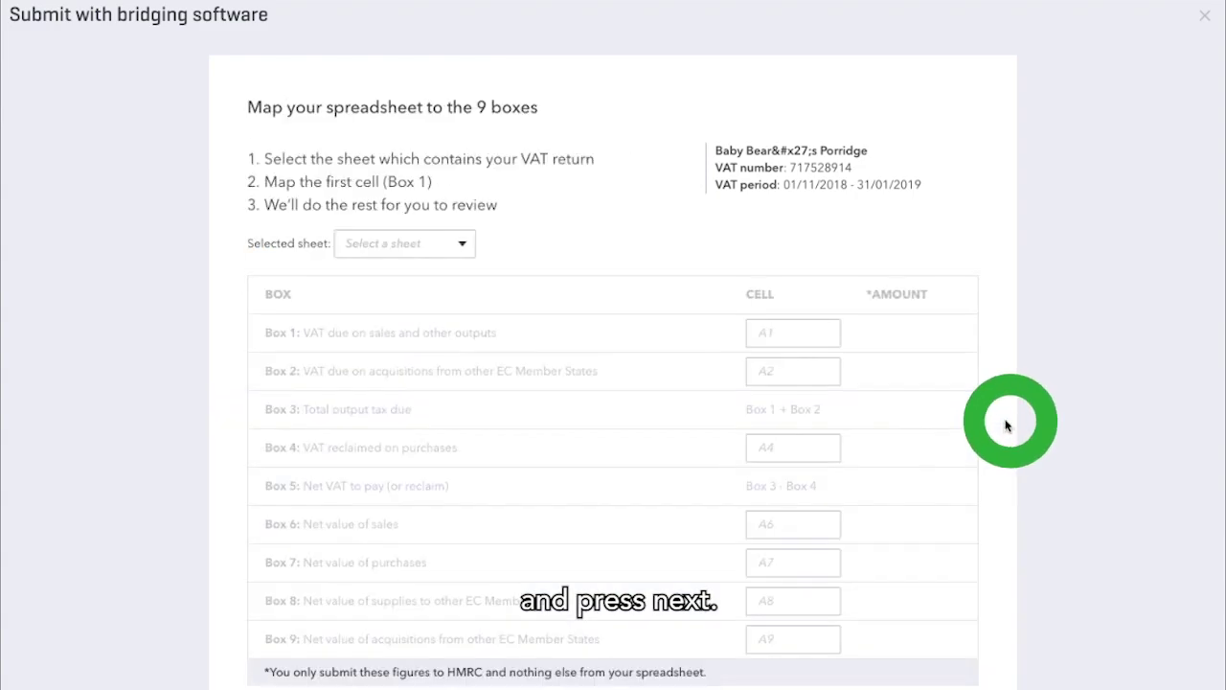
{"action": "key", "text": "super+Tab"}
{"action": "key", "text": "super+Tab"}
{"action": "key", "text": "super+Tab"}
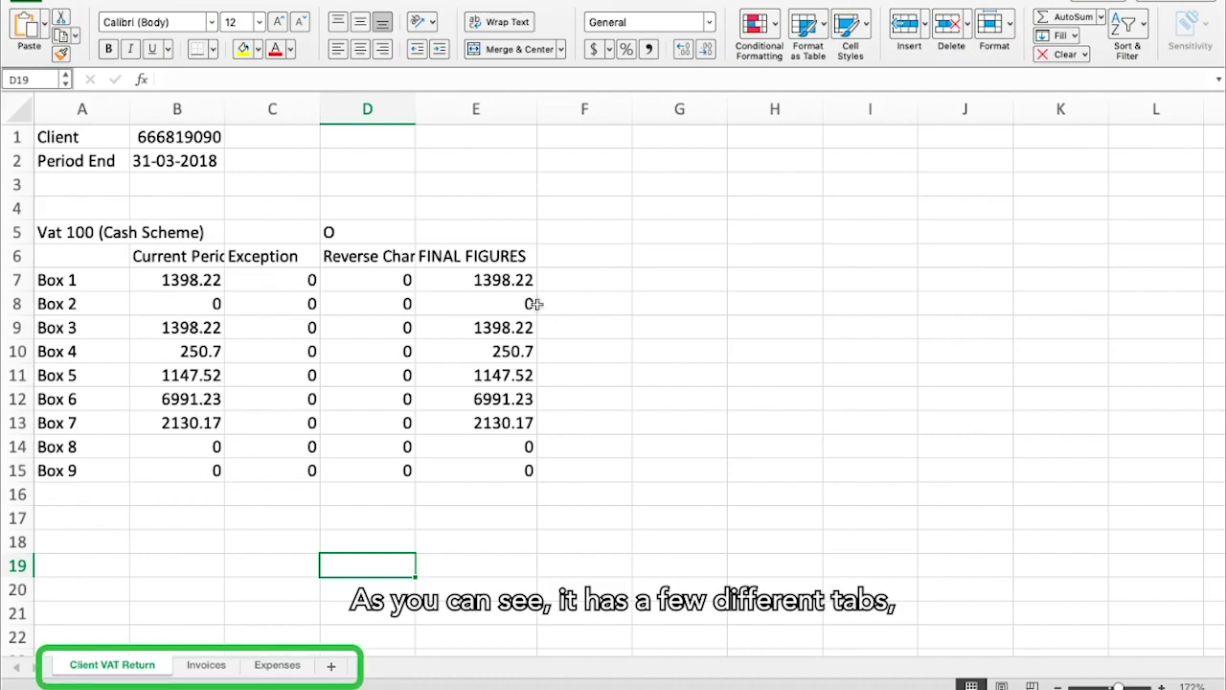
{"action": "left_click", "coordinate": [508, 279]}
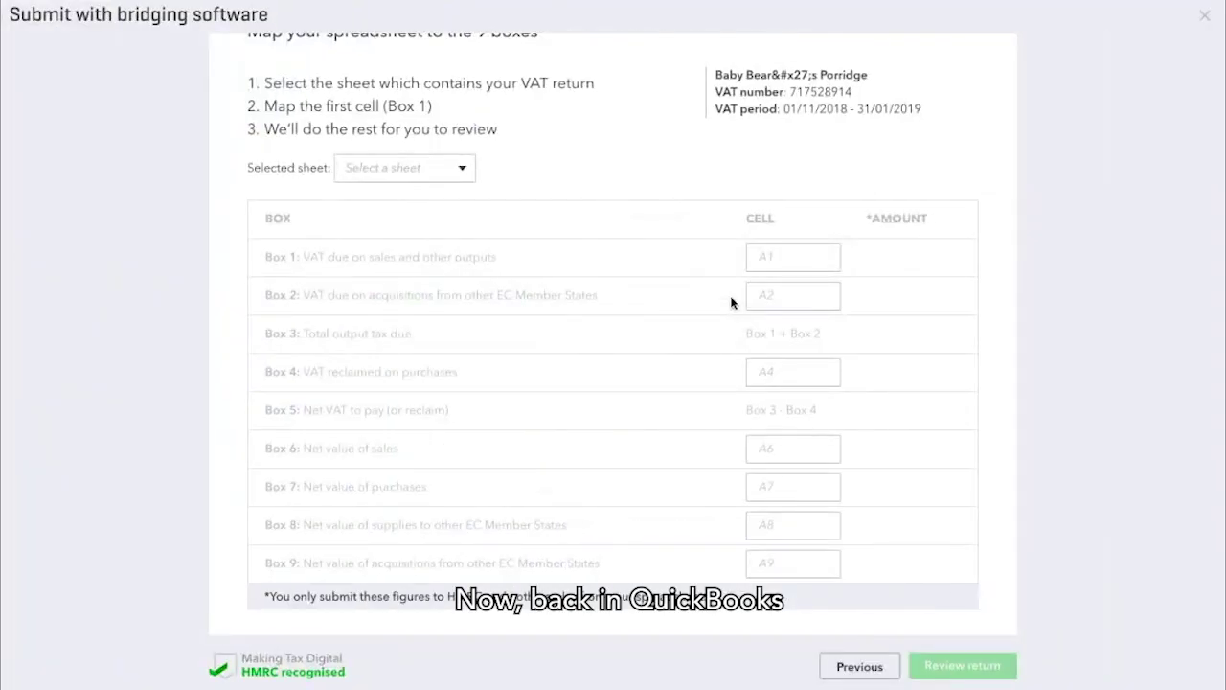
Step: Select the Client VAT Return sheet and map Box 1 to cell E7, filling all nine boxes
{"action": "left_click", "coordinate": [464, 170]}
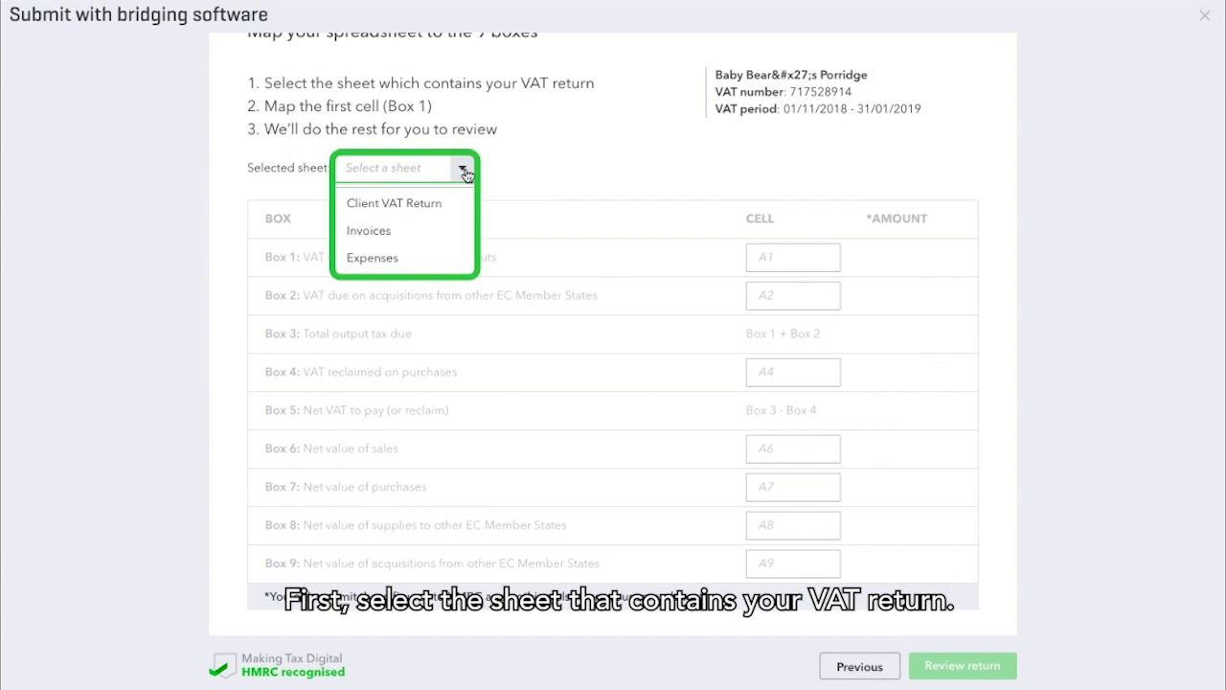
{"action": "left_click", "coordinate": [457, 214]}
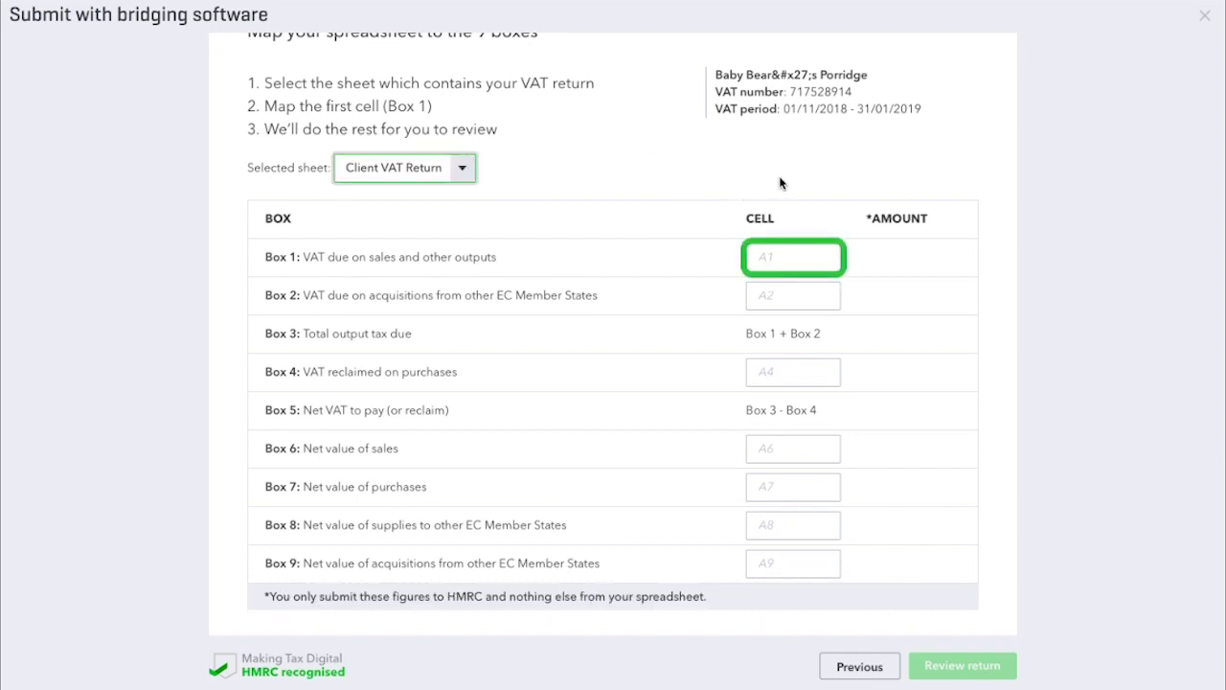
{"action": "left_click", "coordinate": [780, 255]}
{"action": "type", "text": "E7"}
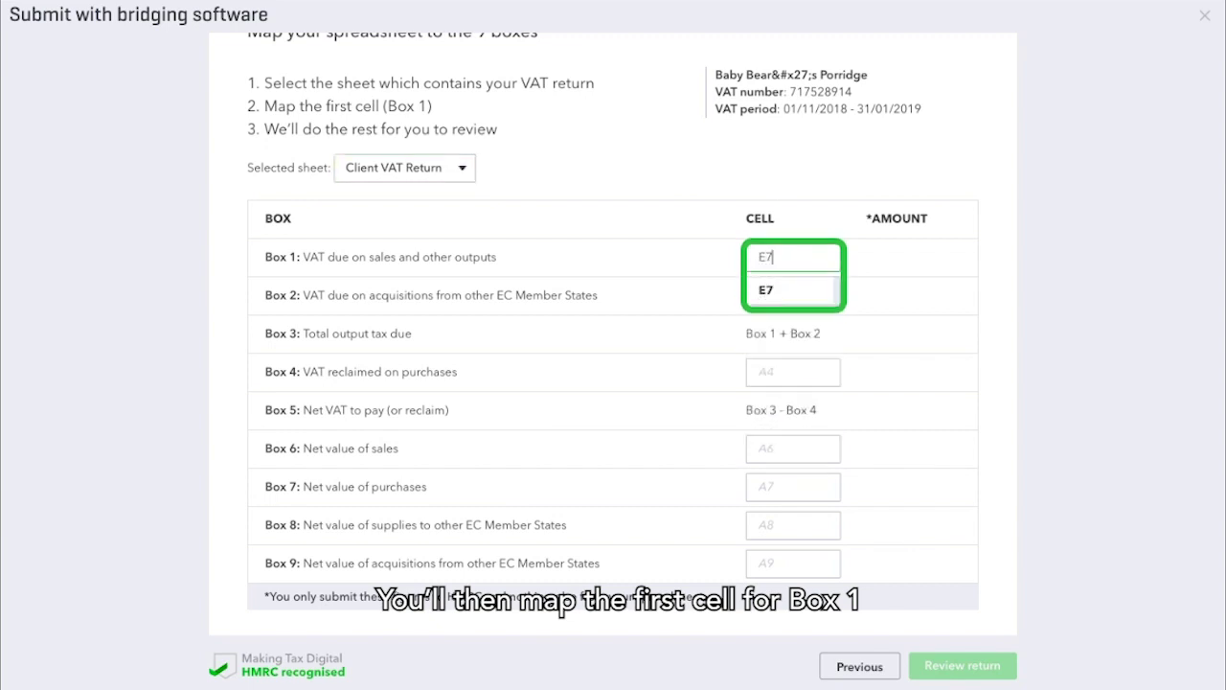
{"action": "left_click", "coordinate": [772, 294]}
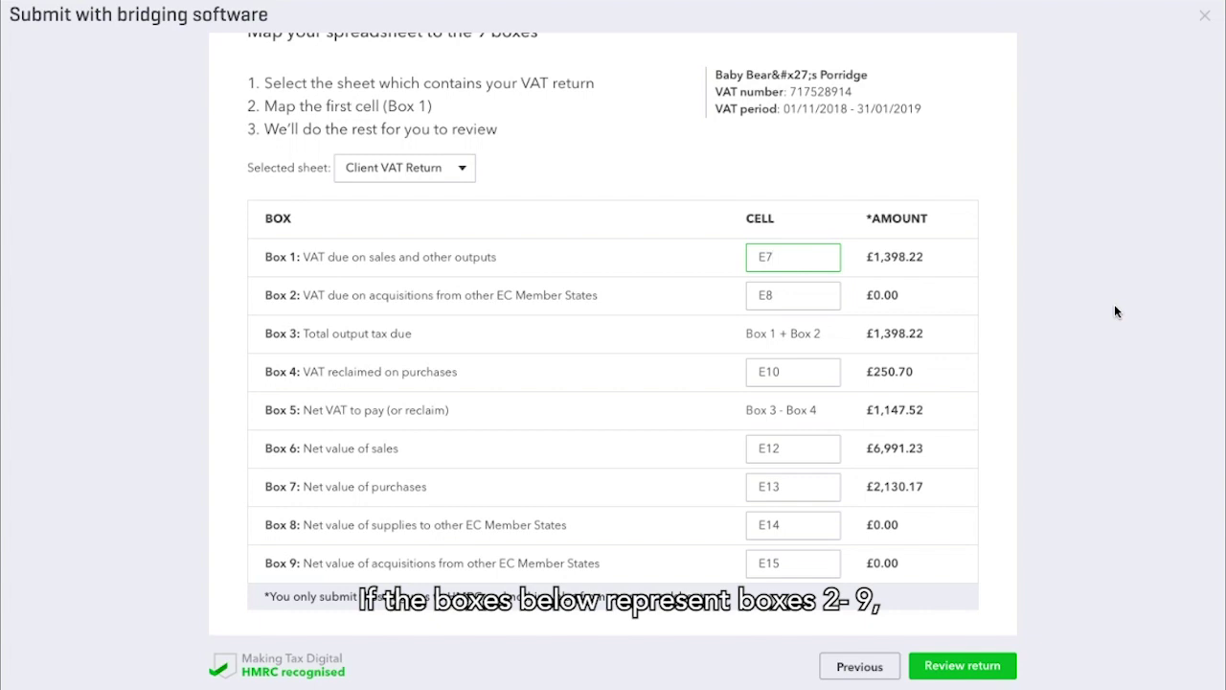
{"action": "scroll", "coordinate": [1114, 304], "scroll_direction": "down", "scroll_amount": 1}
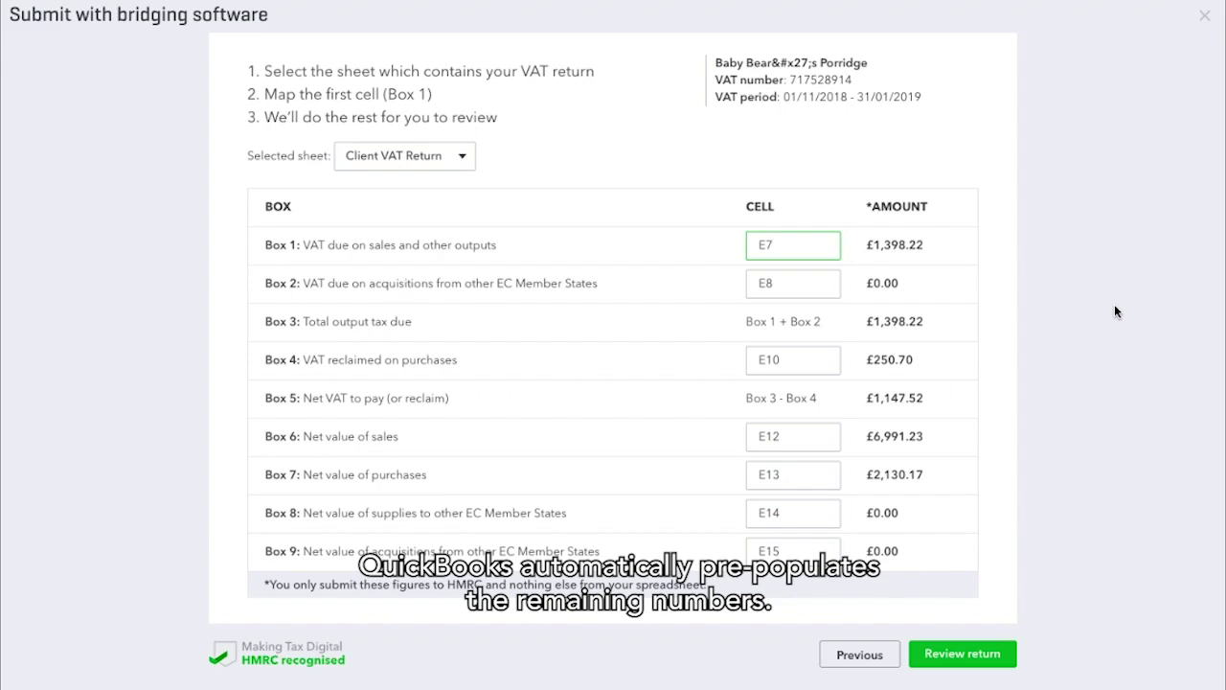
Step: Compare Box 5's £1,147.52 against the net VAT figure in the spreadsheet's cell E11
{"action": "key", "text": "super+Tab"}
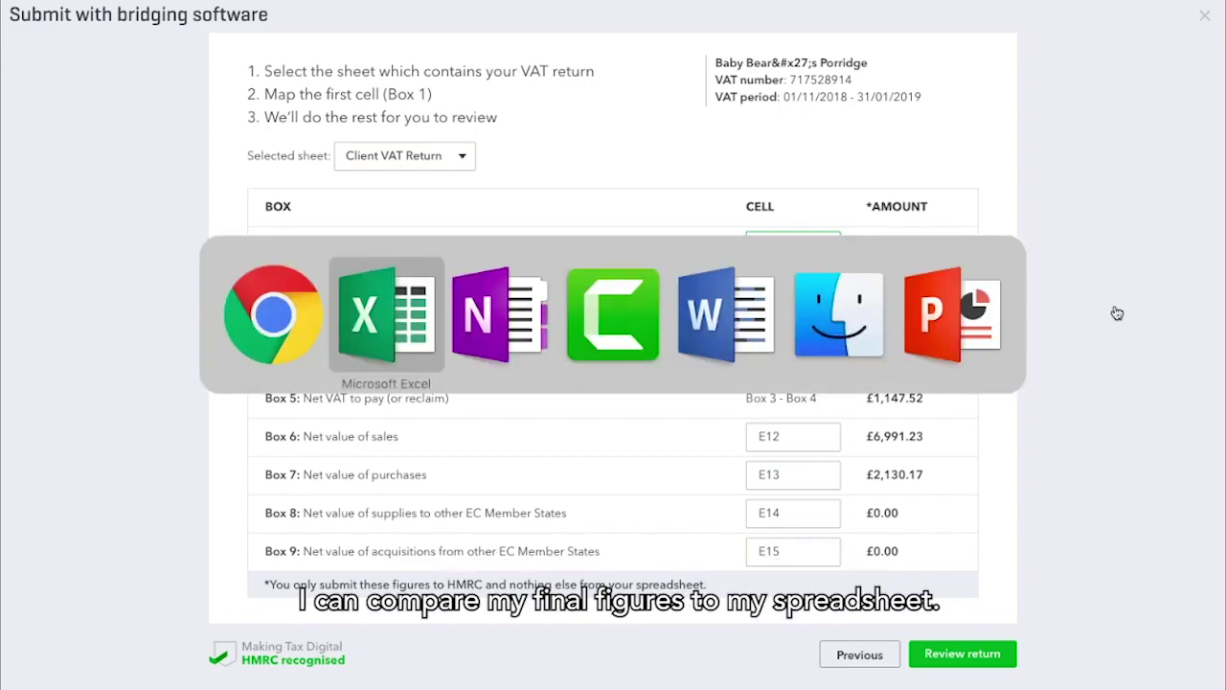
{"action": "left_click", "coordinate": [482, 373]}
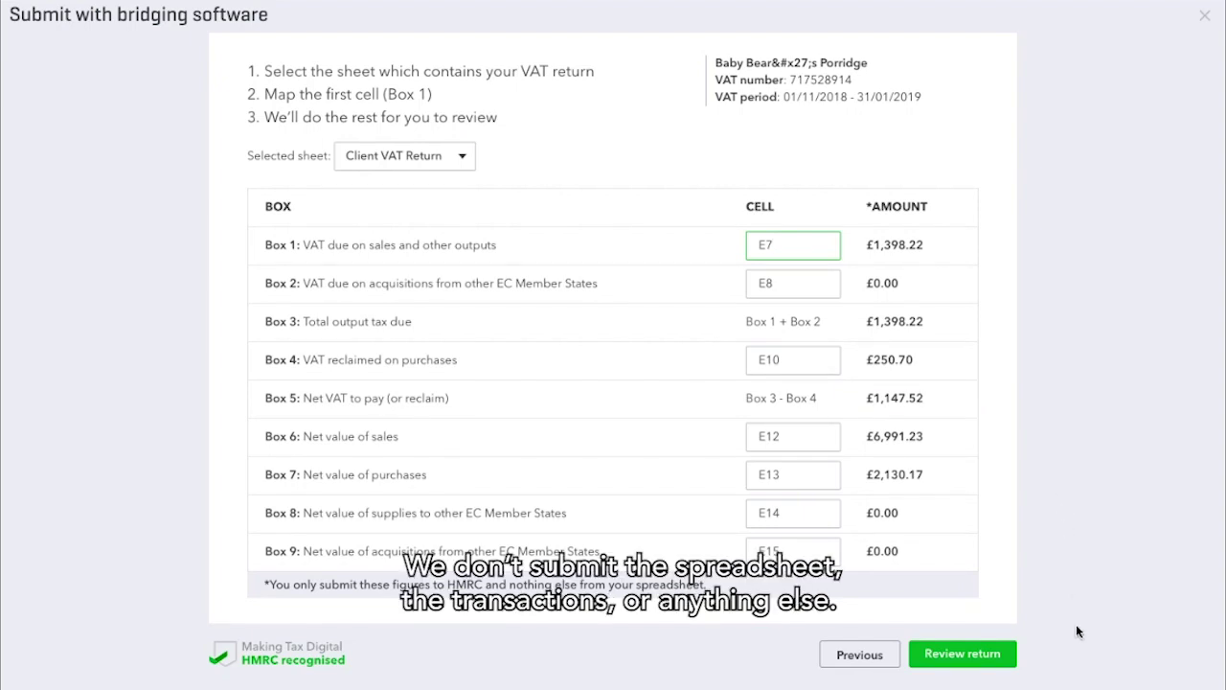
Step: Review the 01/11/2018–31/01/2019 VAT return, declare it true and complete, and submit it to HMRC
{"action": "left_click", "coordinate": [980, 655]}
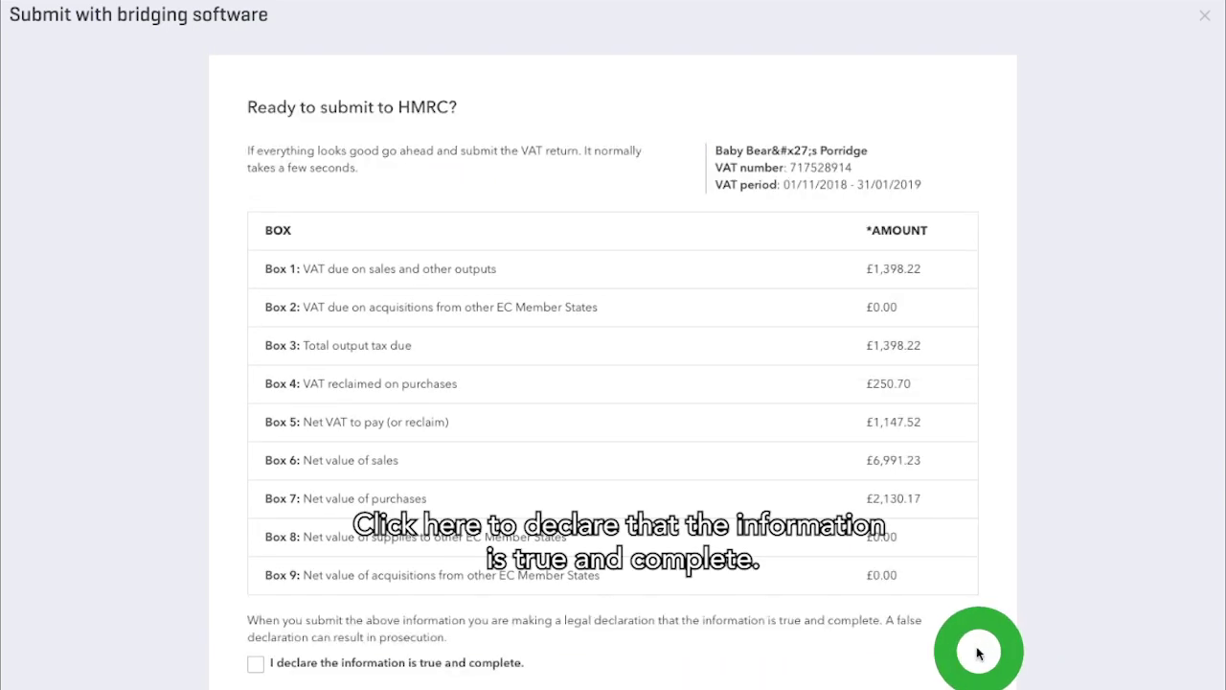
{"action": "scroll", "coordinate": [1113, 563], "scroll_direction": "down", "scroll_amount": 1}
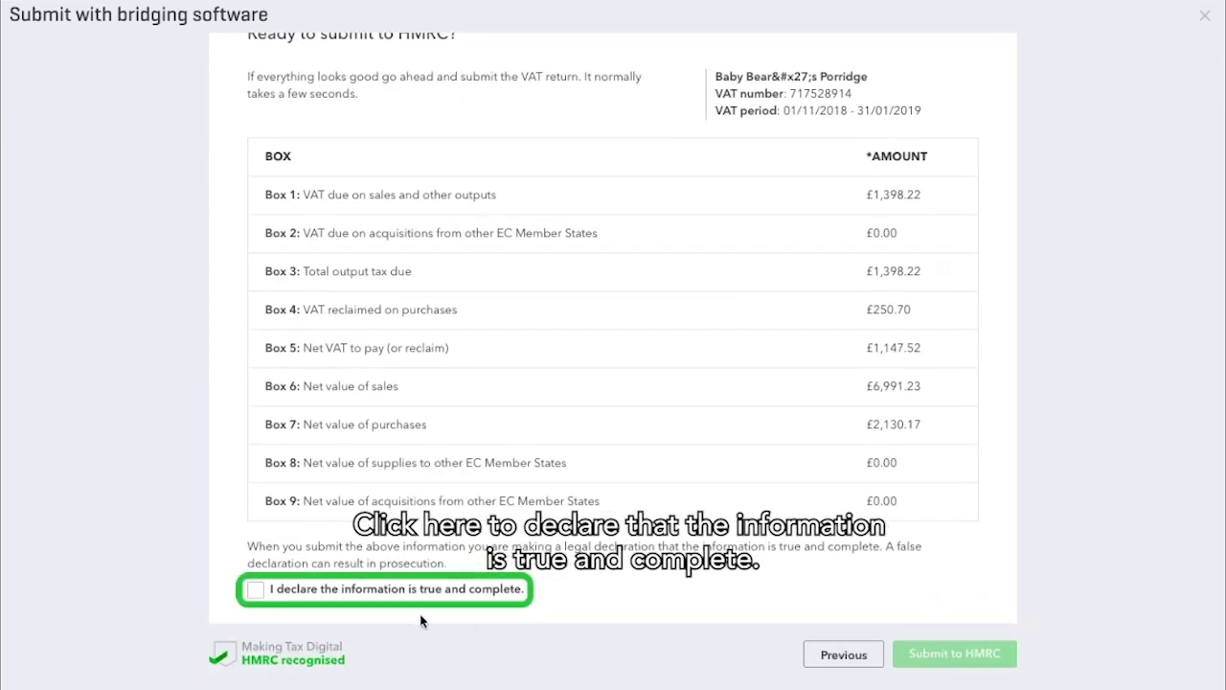
{"action": "left_click", "coordinate": [256, 592]}
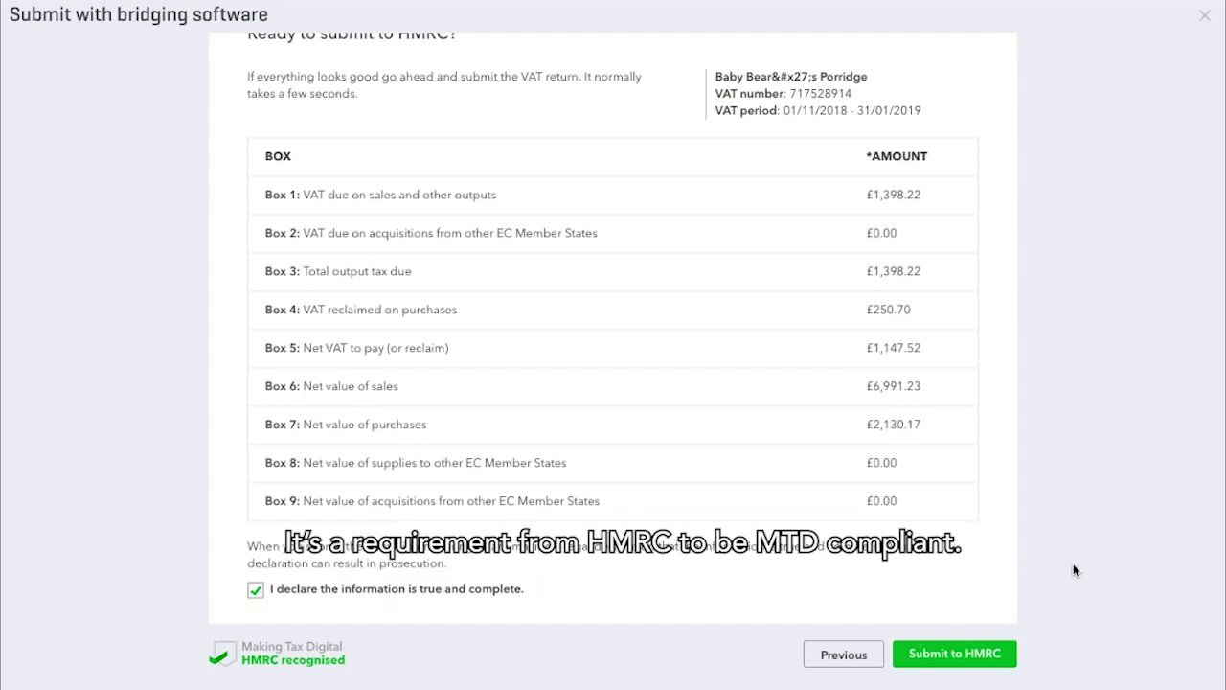
{"action": "left_click", "coordinate": [957, 659]}
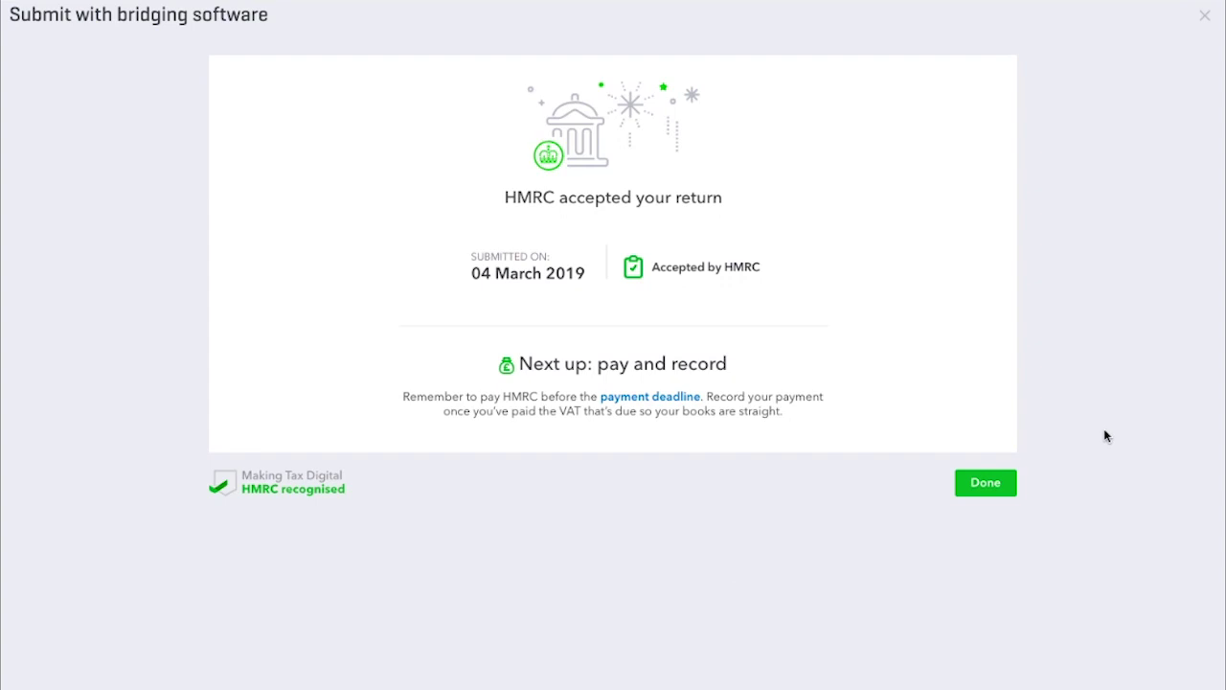
{"action": "left_click", "coordinate": [986, 482]}
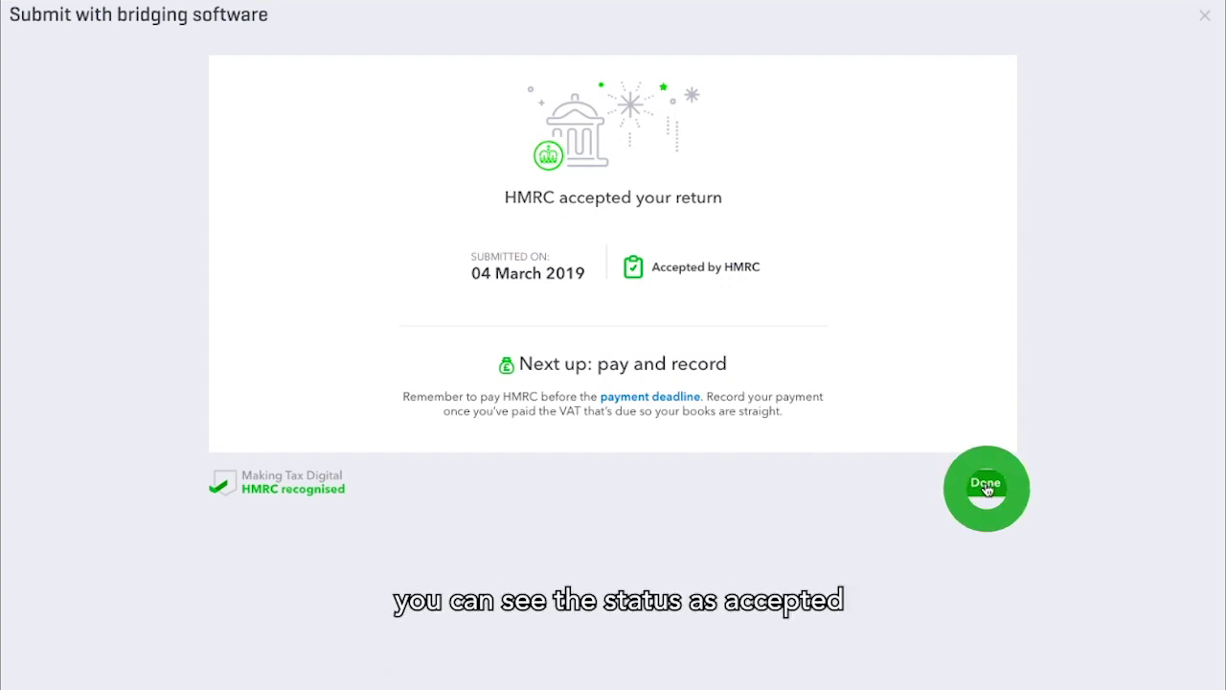